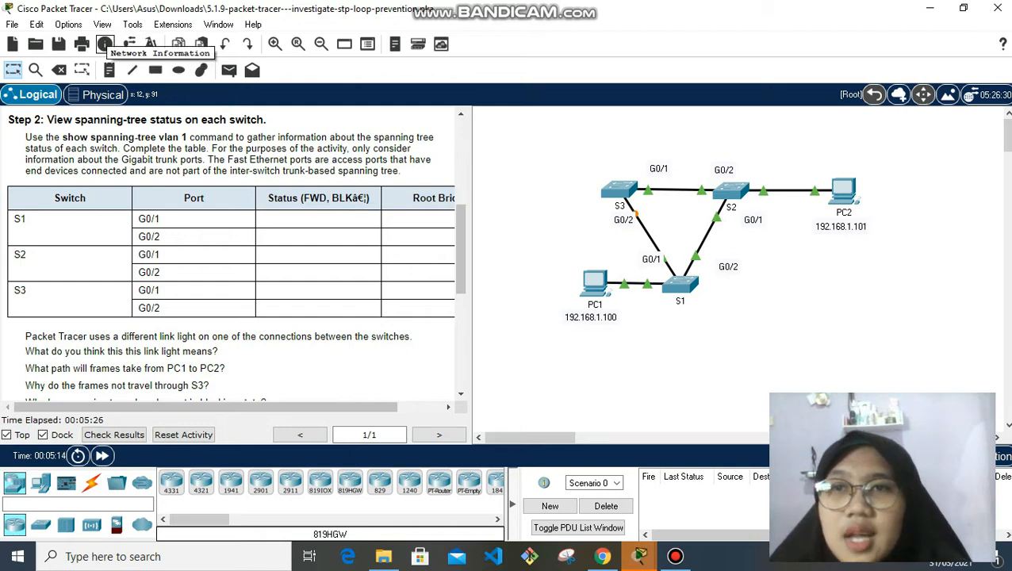
Replace the Guest name in the user profile with the student's full name
{"action": "left_click", "coordinate": [127, 44]}
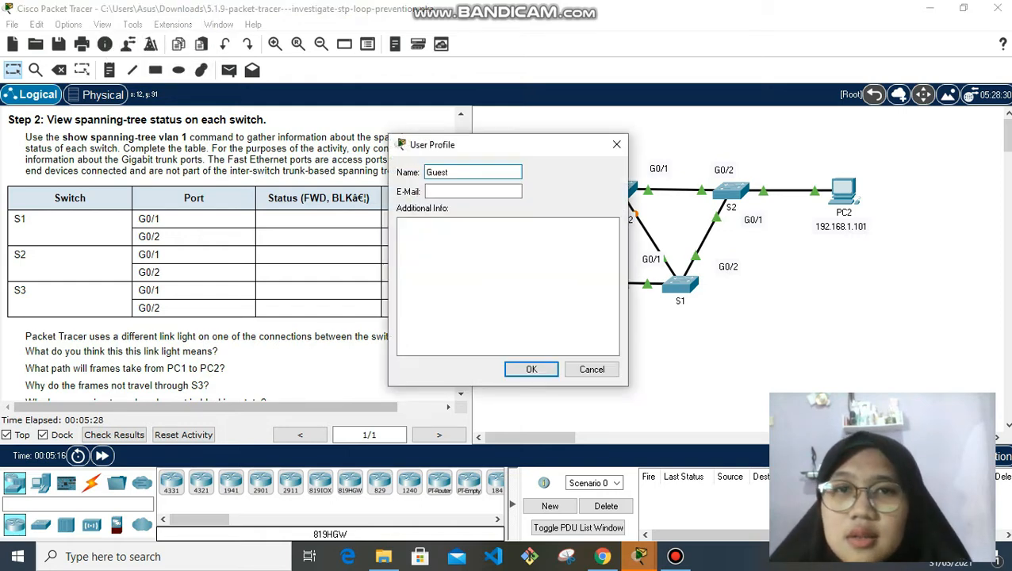
{"action": "double_click", "coordinate": [437, 172]}
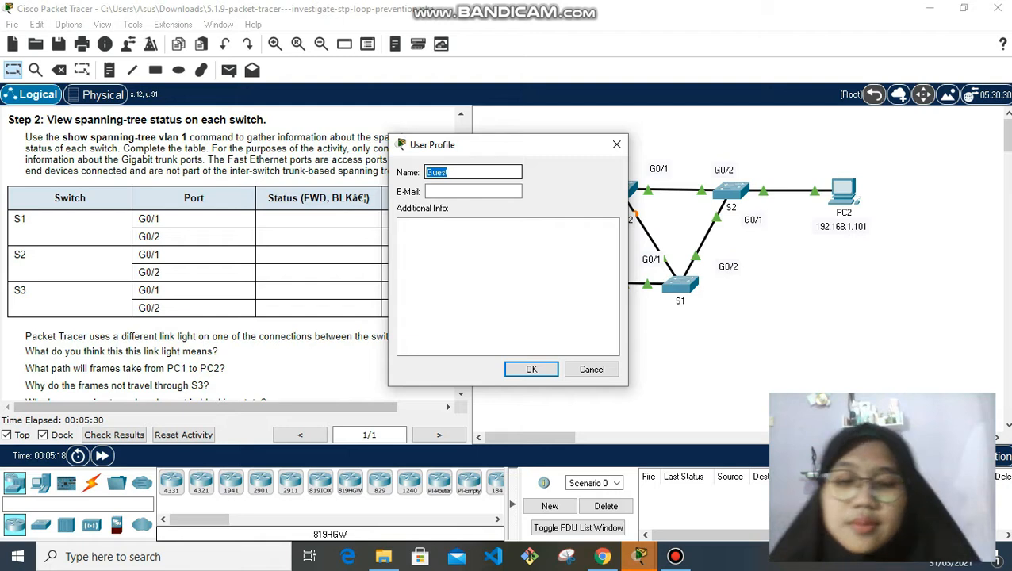
{"action": "type", "text": "m"}
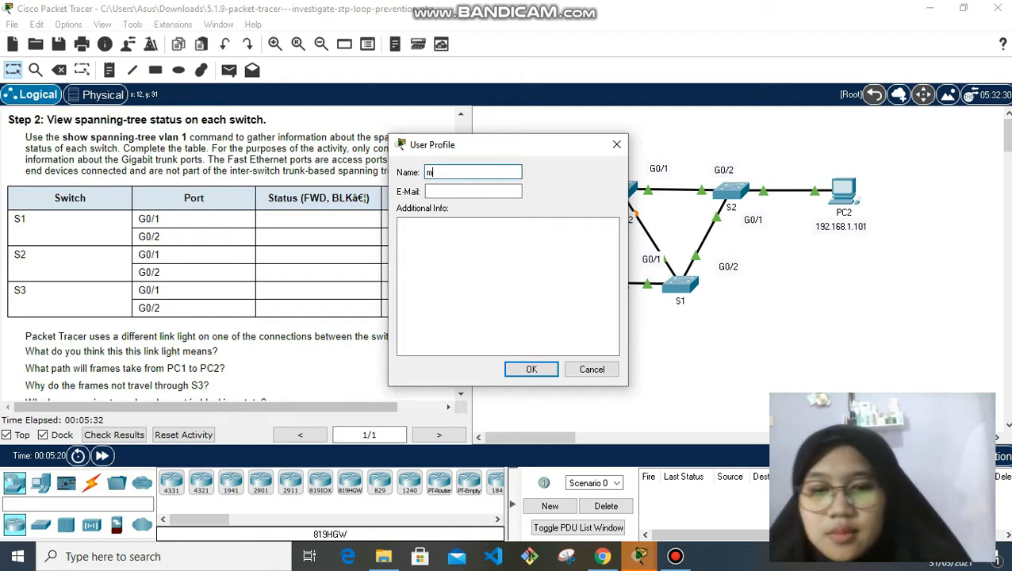
{"action": "key", "text": "BackSpace"}
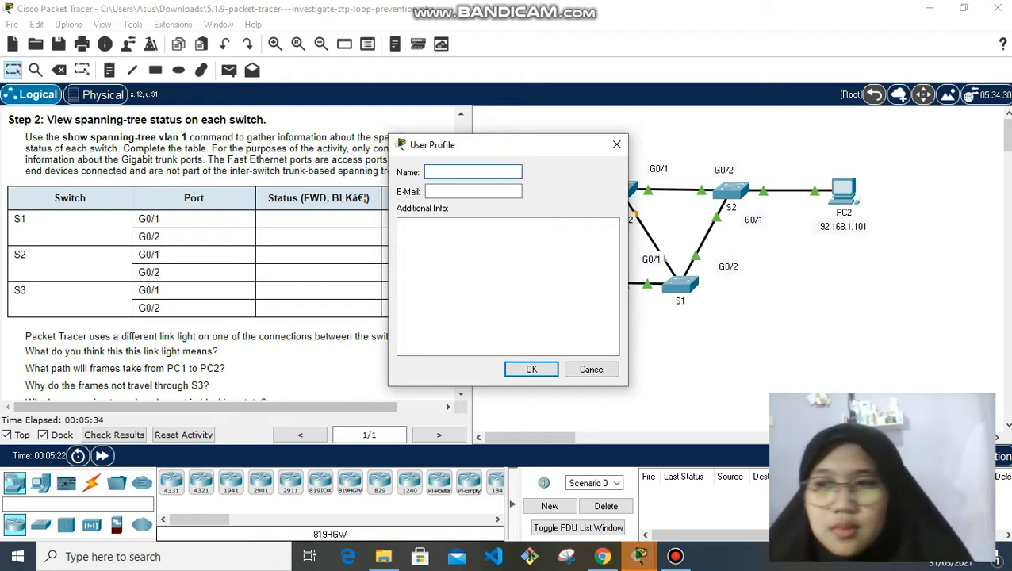
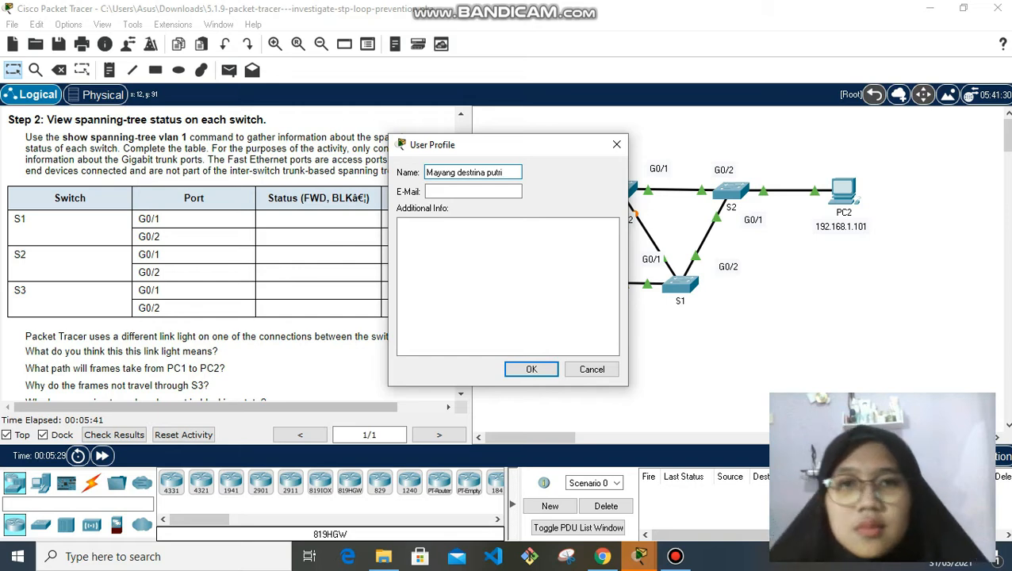
Enter the student's e-mail address and confirm the profile
{"action": "left_click", "coordinate": [467, 191]}
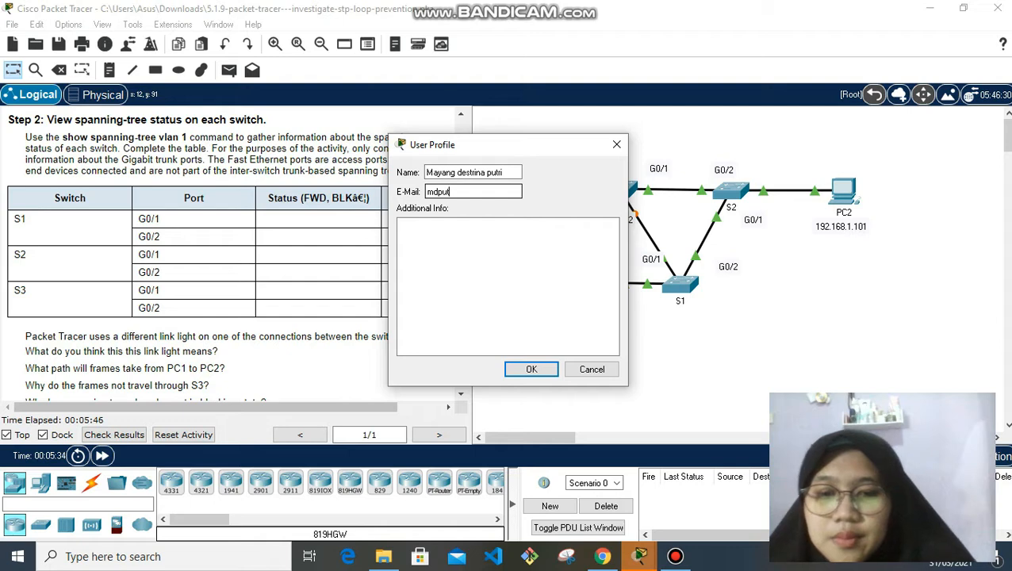
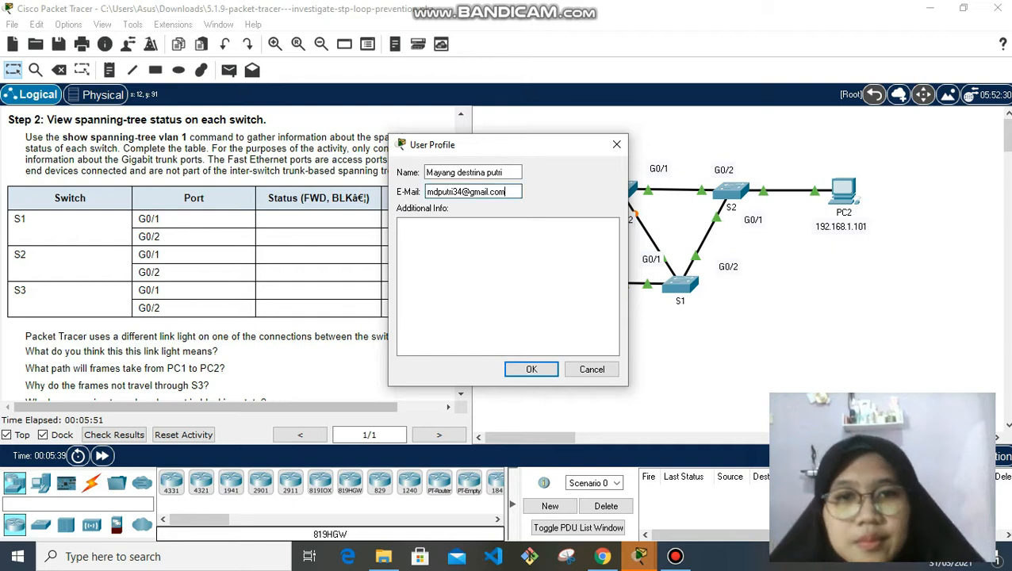
{"action": "key", "text": "Return"}
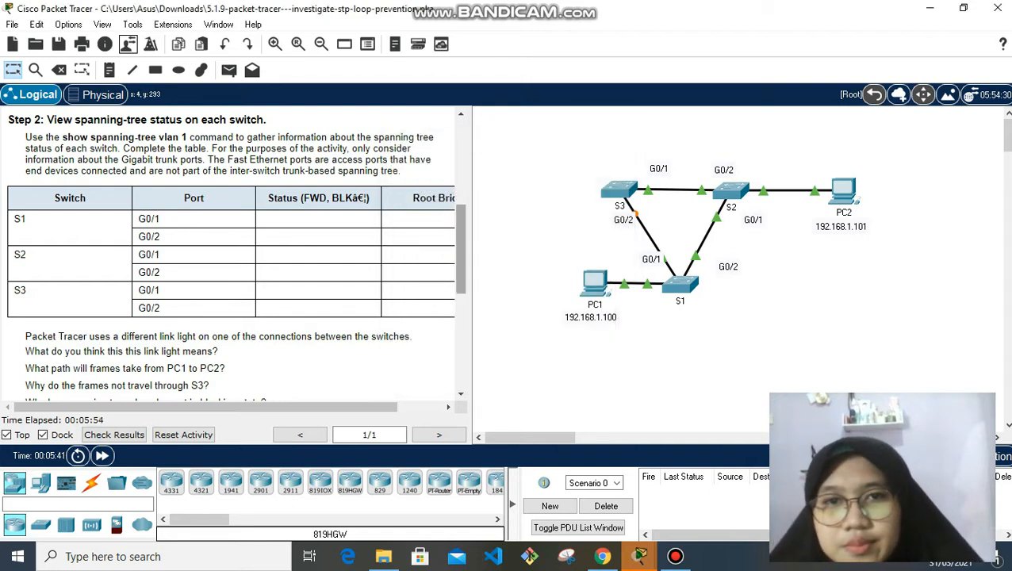
{"action": "scroll", "coordinate": [236, 254], "scroll_direction": "up", "scroll_amount": 8}
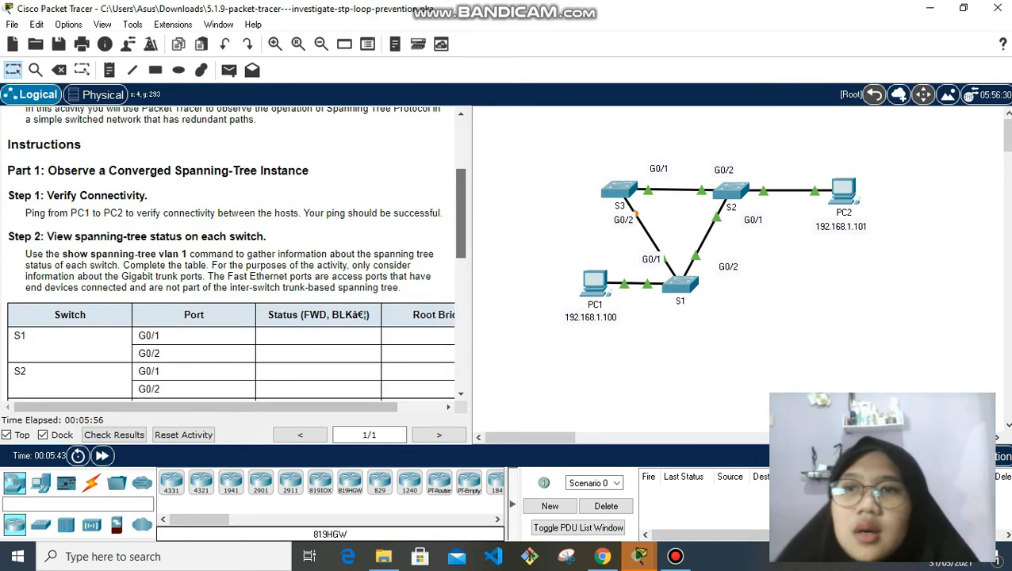
{"action": "scroll", "coordinate": [235, 254], "scroll_direction": "up", "scroll_amount": 1}
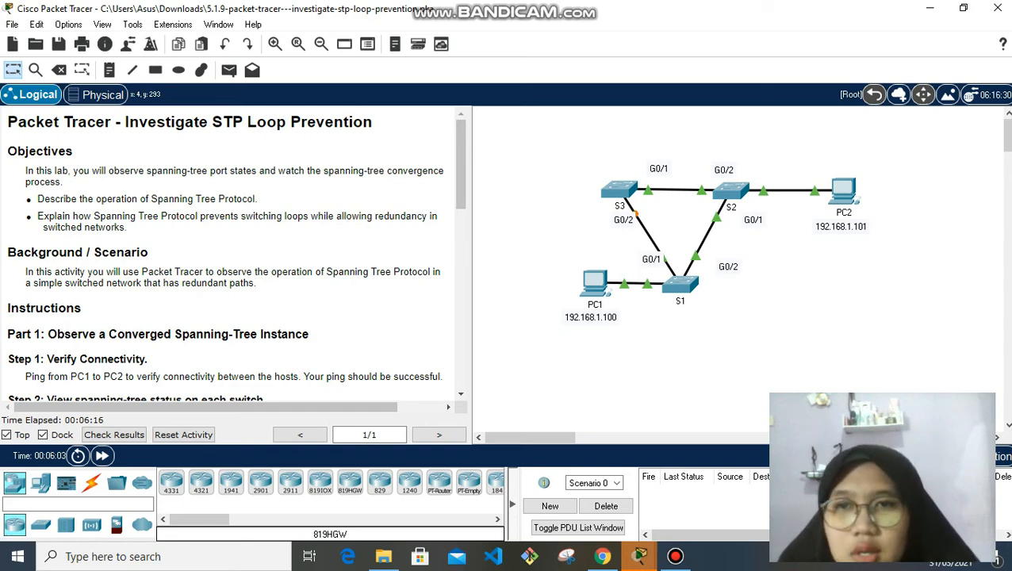
{"action": "scroll", "coordinate": [237, 254], "scroll_direction": "down", "scroll_amount": 3}
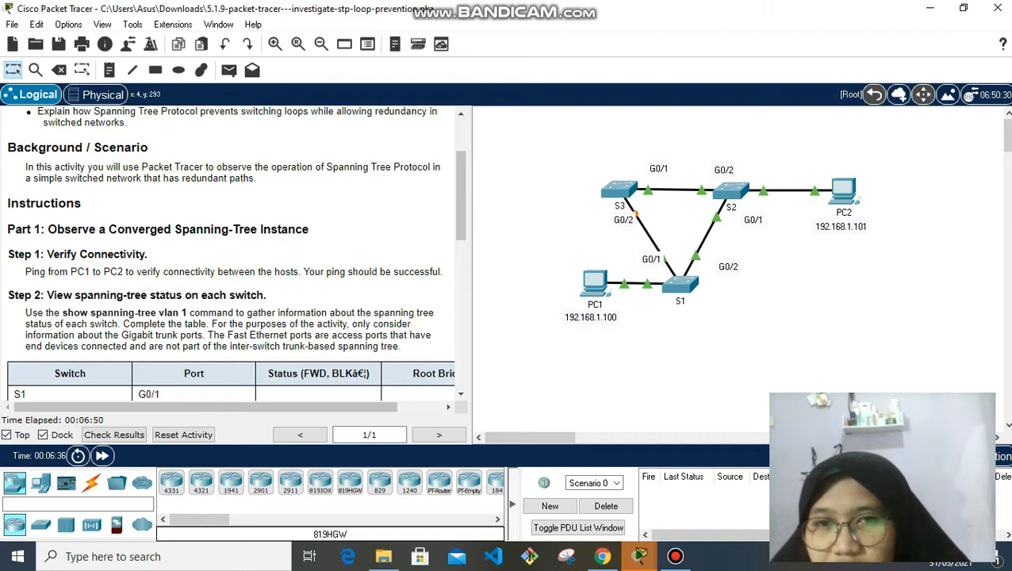
{"action": "mouse_move", "coordinate": [844, 194]}
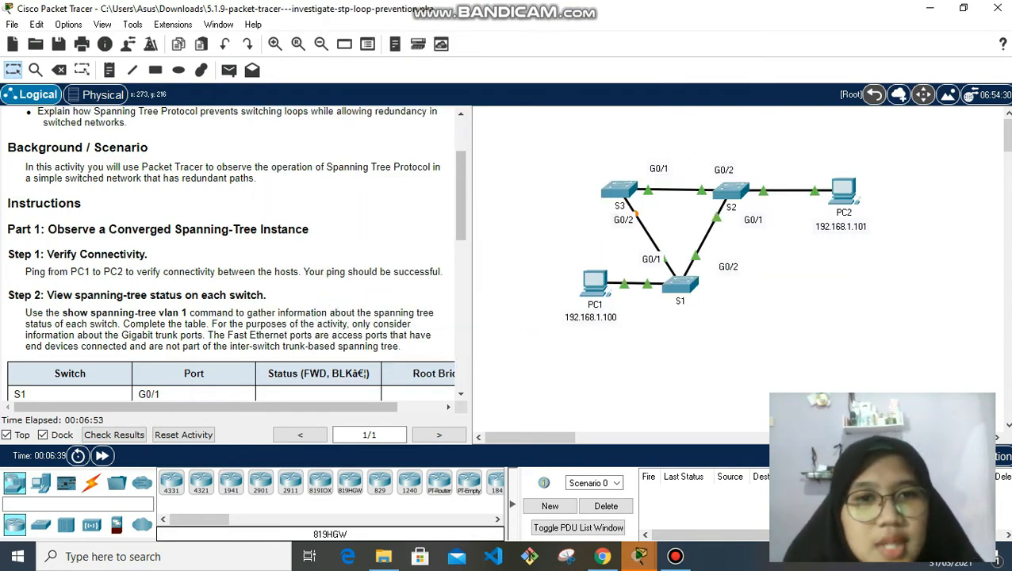
{"action": "mouse_move", "coordinate": [591, 289]}
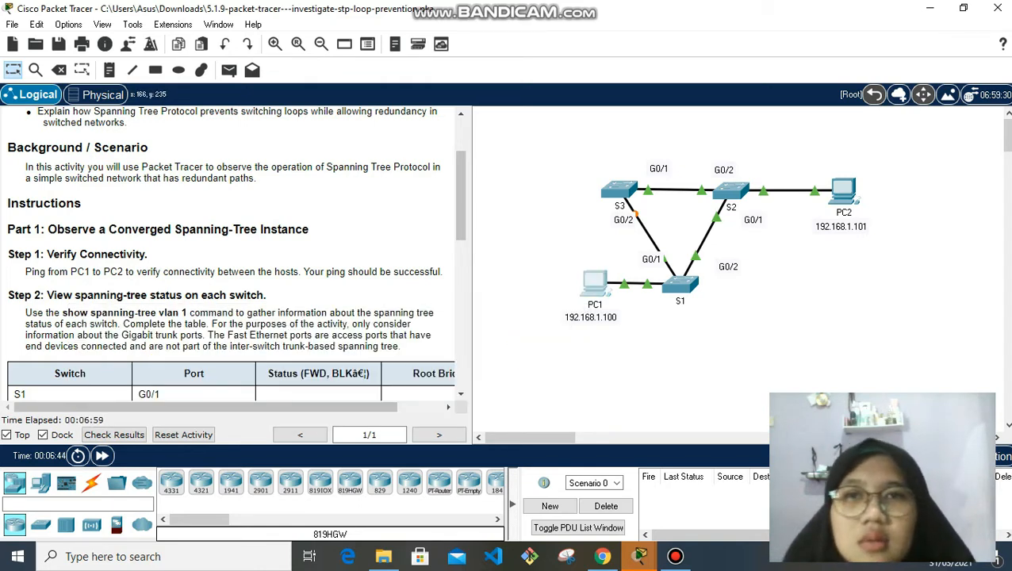
Ping 192.168.1.101 from PC1's command prompt
{"action": "left_click", "coordinate": [594, 282]}
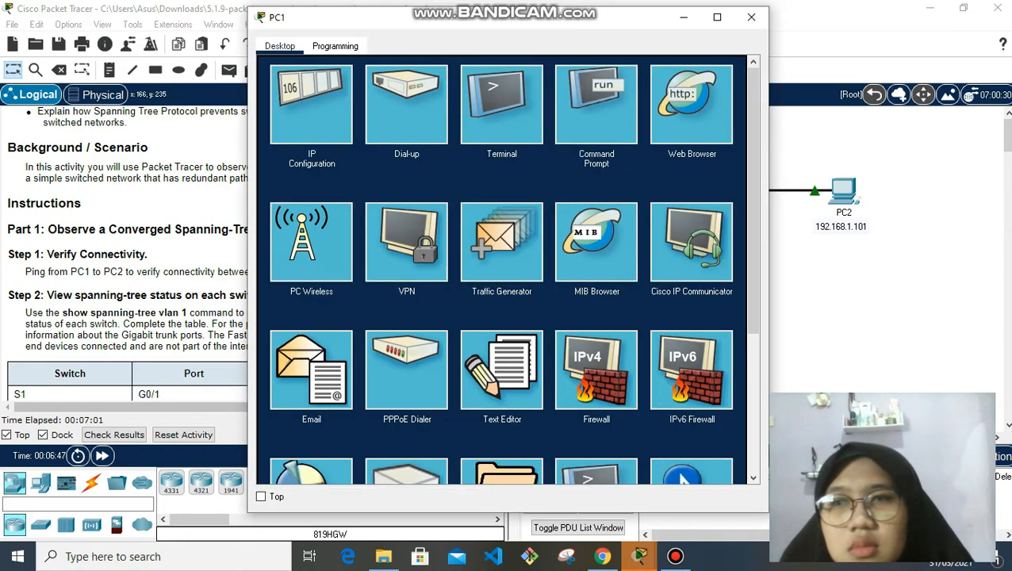
{"action": "left_click", "coordinate": [595, 104]}
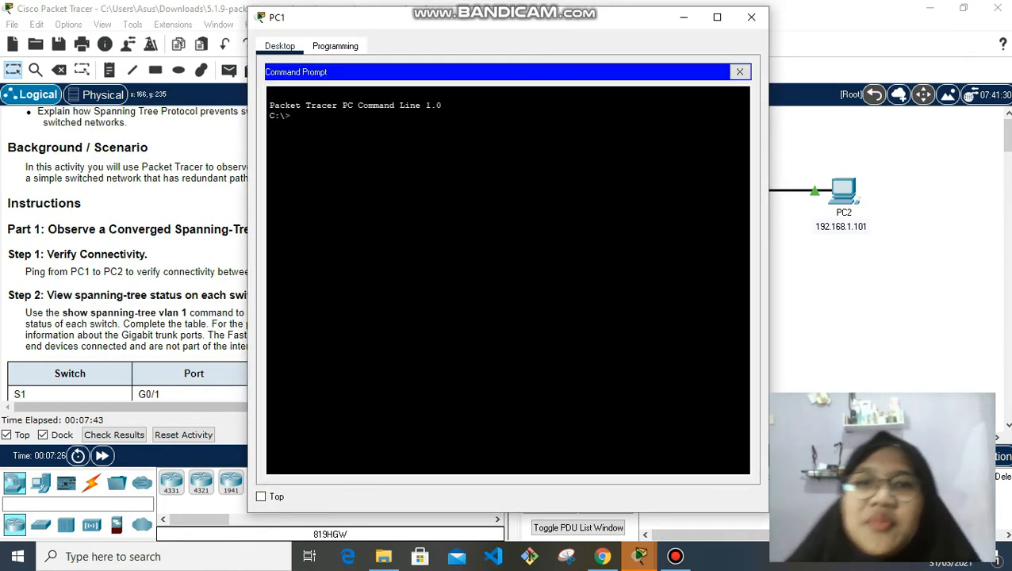
{"action": "type", "text": "ping"}
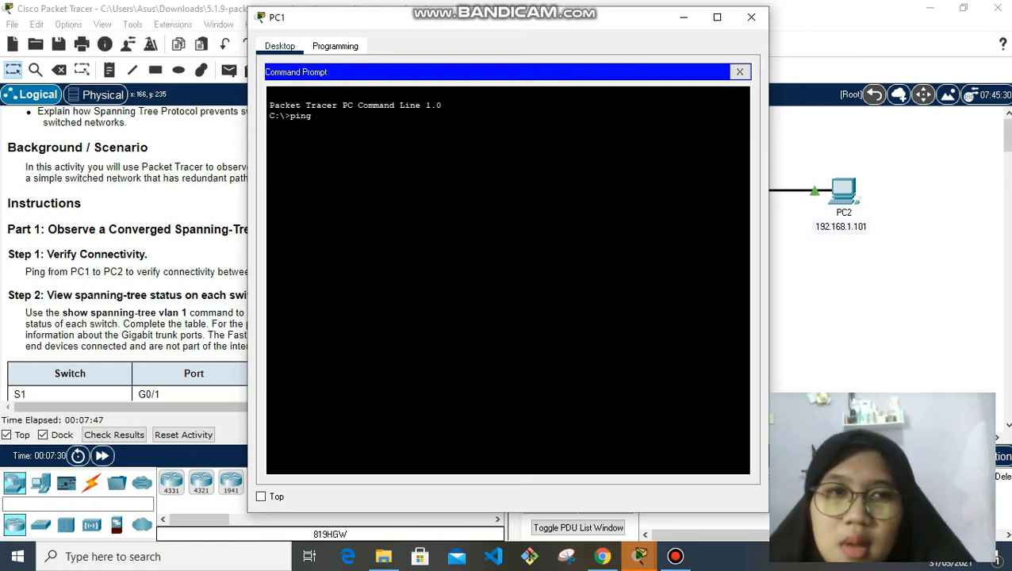
{"action": "type", "text": " 192.168.1.101"}
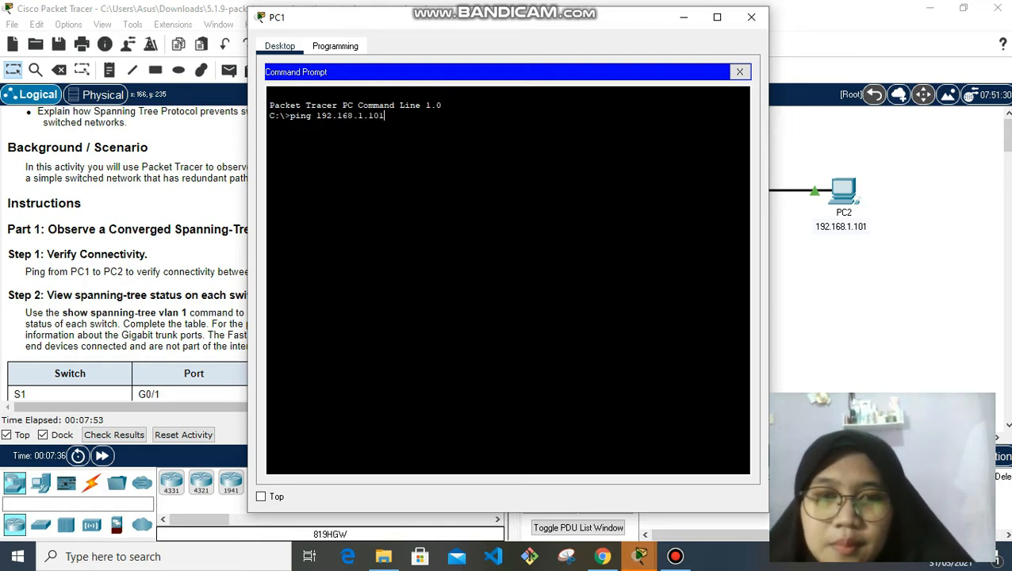
{"action": "key", "text": "Return"}
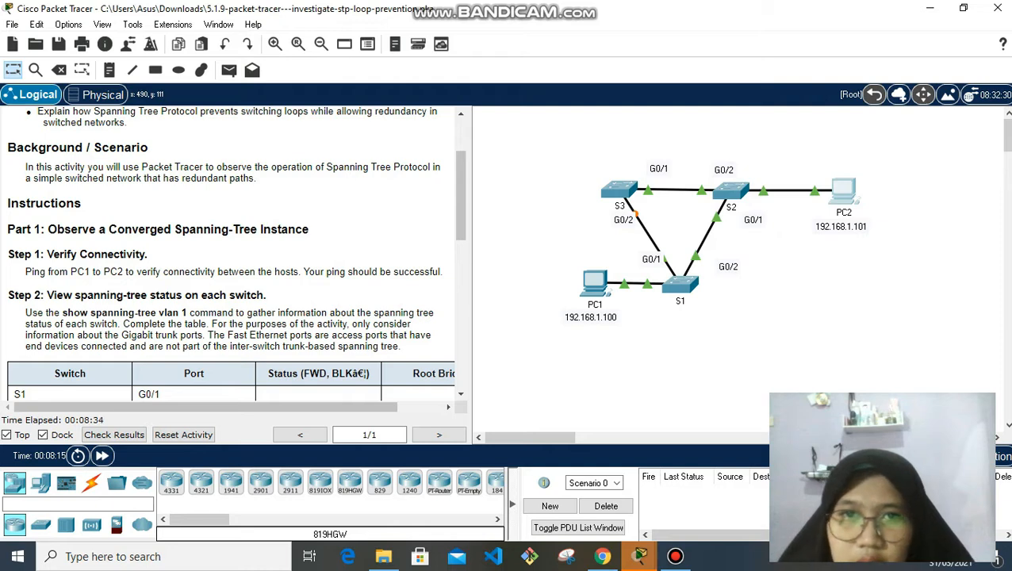
Run show spanning-tree vlan 1 in privileged mode on switch S1
{"action": "scroll", "coordinate": [230, 254], "scroll_direction": "down", "scroll_amount": 3}
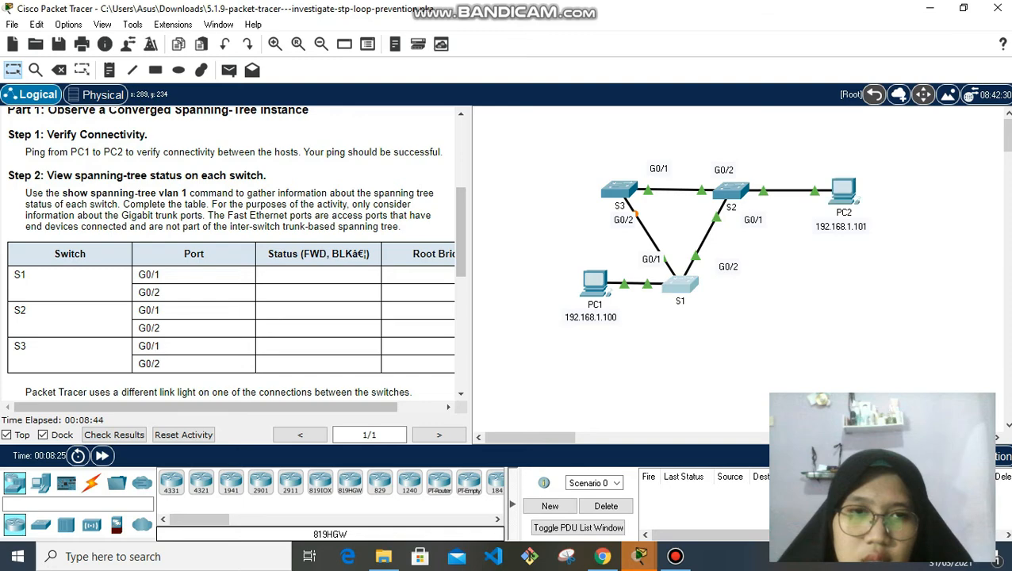
{"action": "left_click", "coordinate": [686, 282]}
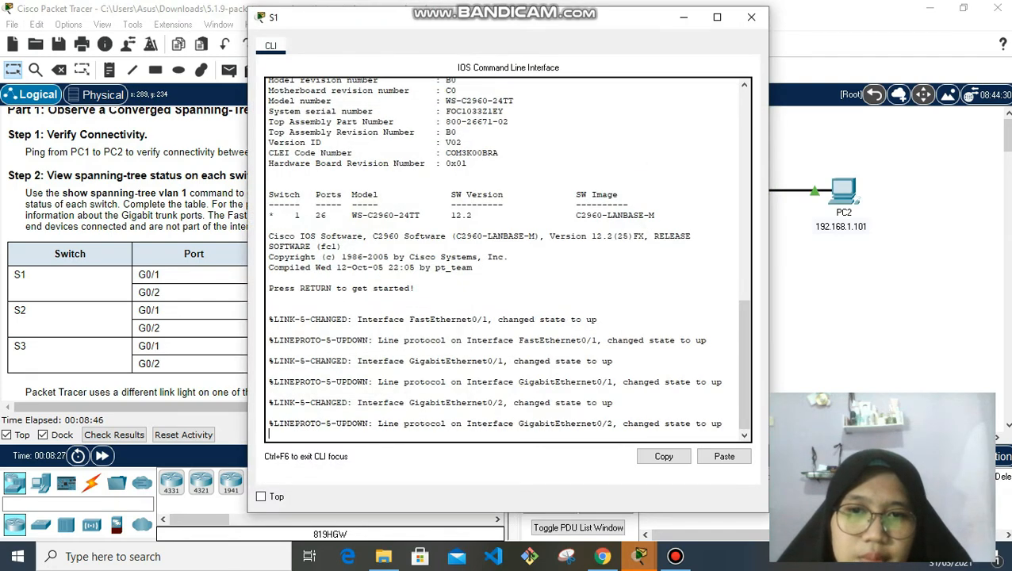
{"action": "key", "text": "Return"}
{"action": "type", "text": "en"}
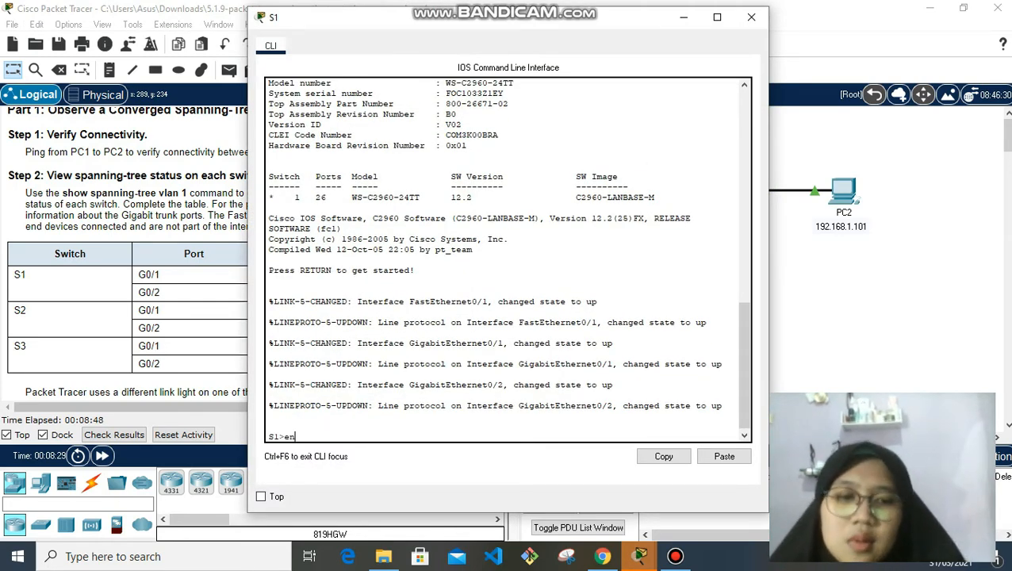
{"action": "key", "text": "Return"}
{"action": "type", "text": "show"}
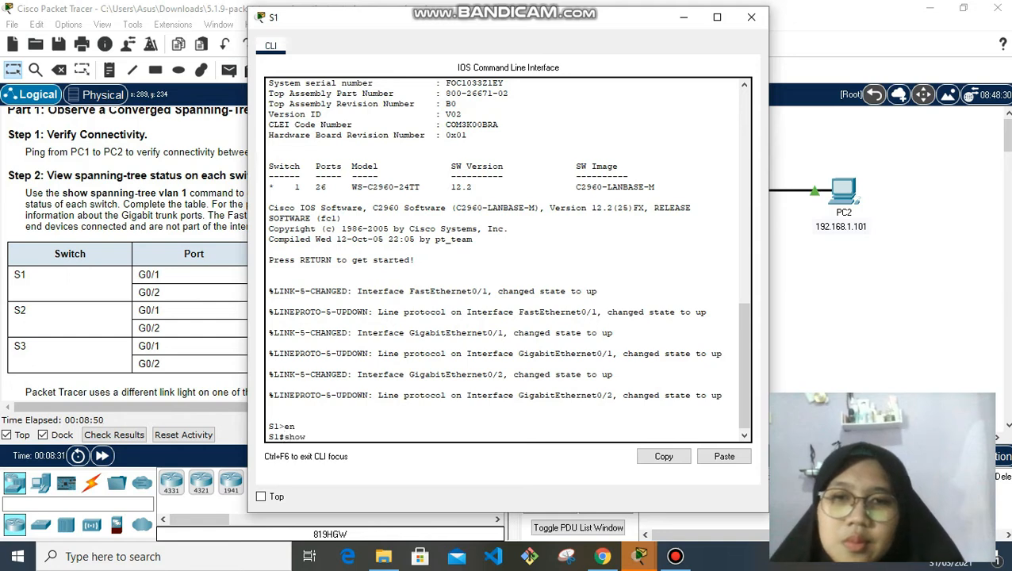
{"action": "type", "text": " span"}
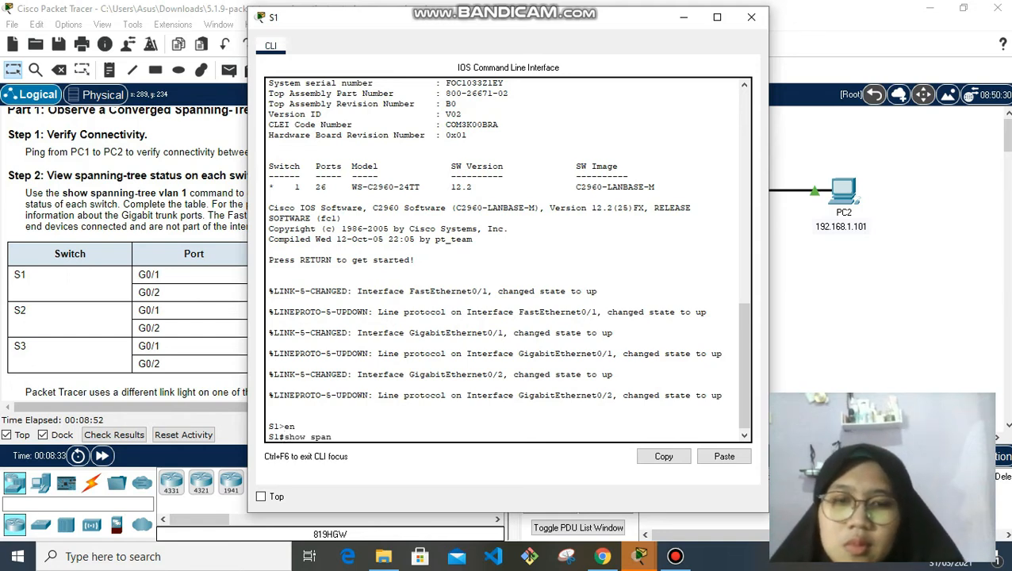
{"action": "type", "text": "ning-r"}
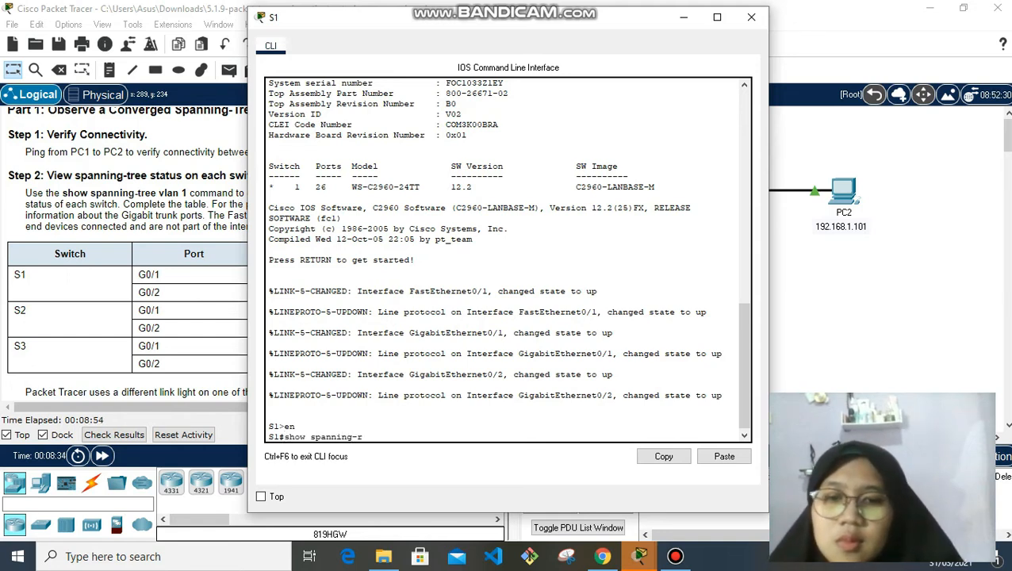
{"action": "key", "text": "BackSpace"}
{"action": "type", "text": "tree"}
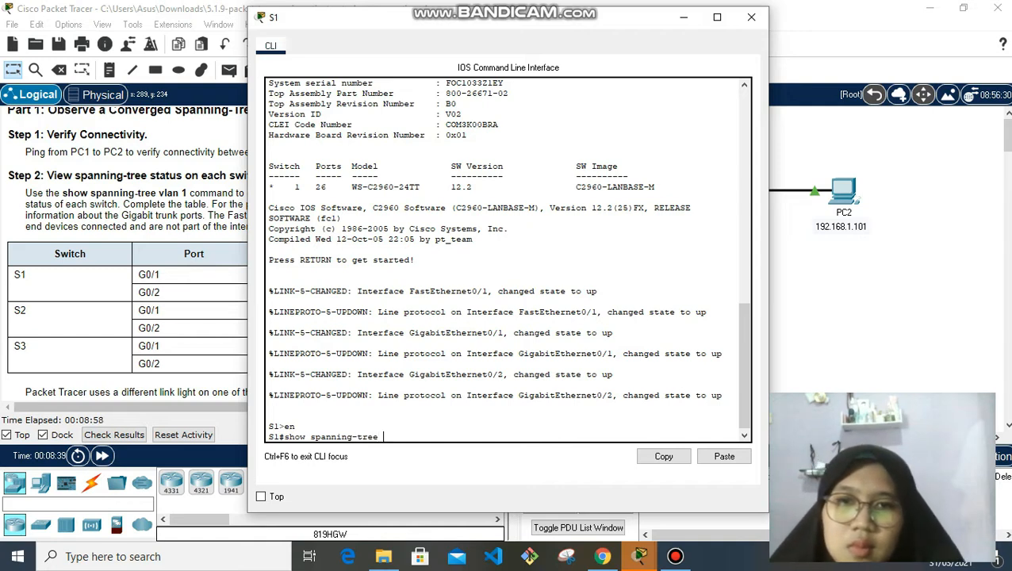
{"action": "type", "text": " vlan 1"}
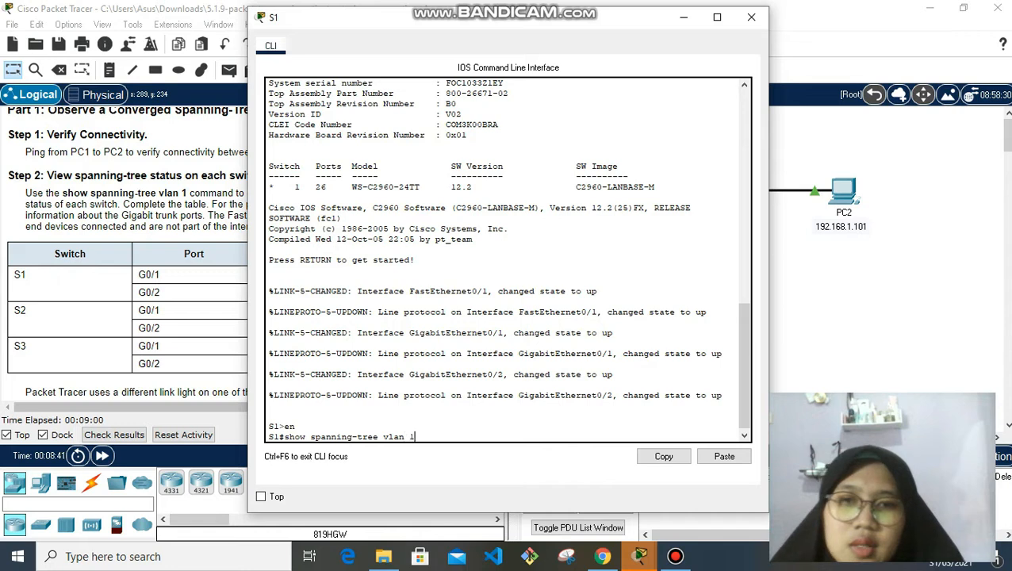
{"action": "key", "text": "Return"}
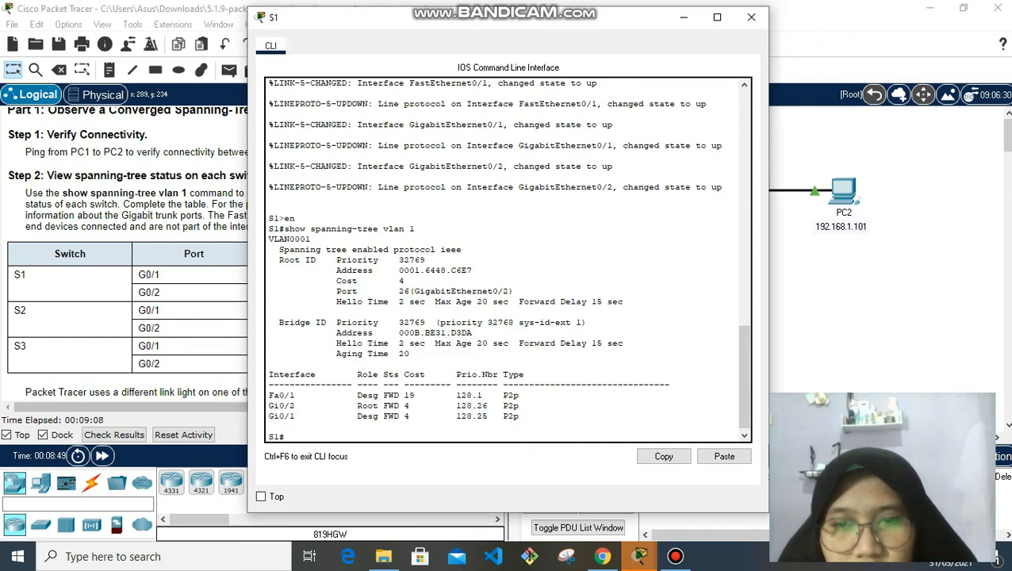
Move S1's console aside to read the instructions, then close it
{"action": "left_click_drag", "start_coordinate": [514, 20], "coordinate": [622, 17]}
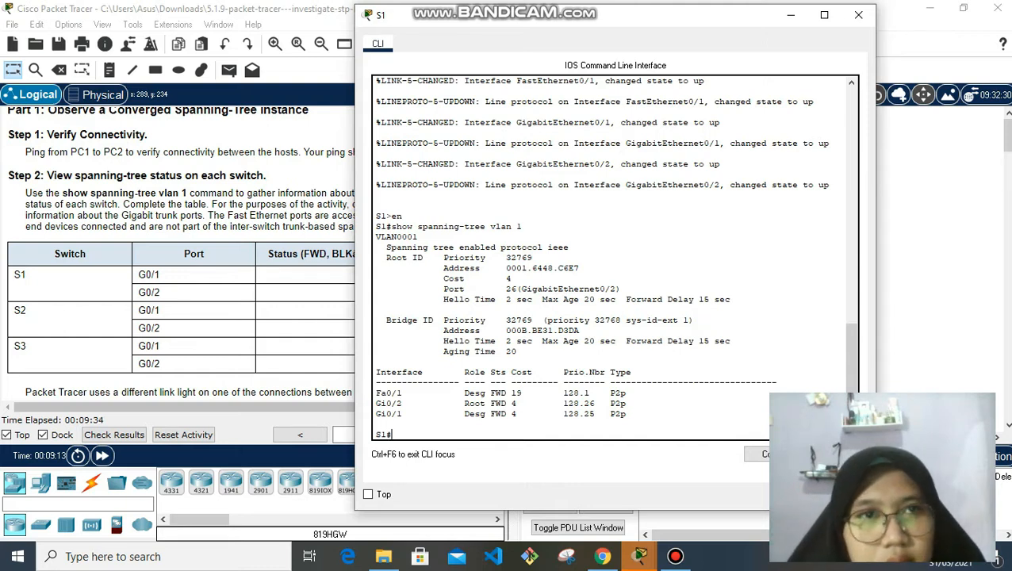
{"action": "left_click_drag", "start_coordinate": [736, 24], "coordinate": [899, 30]}
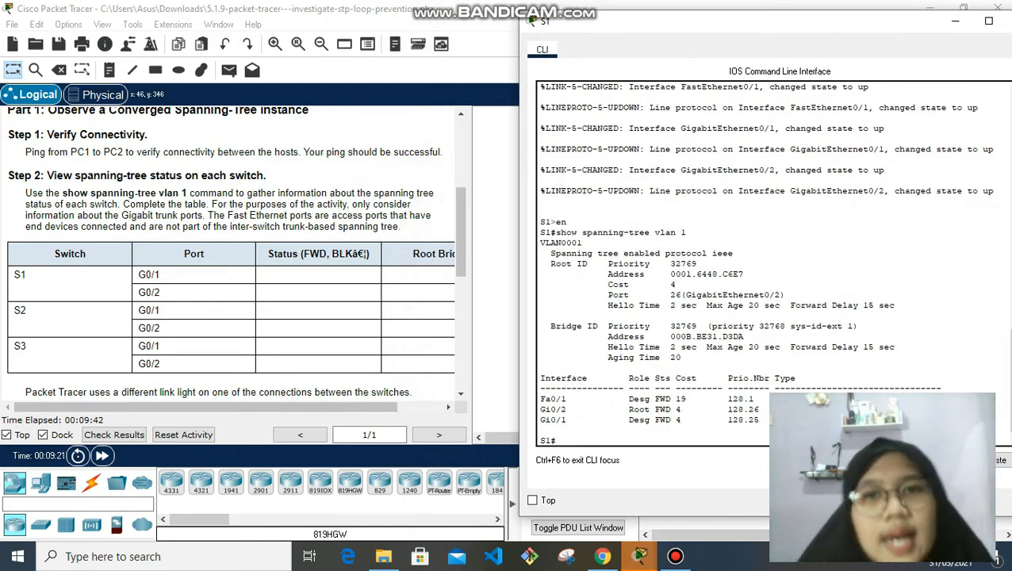
{"action": "left_click_drag", "start_coordinate": [371, 407], "coordinate": [382, 407]}
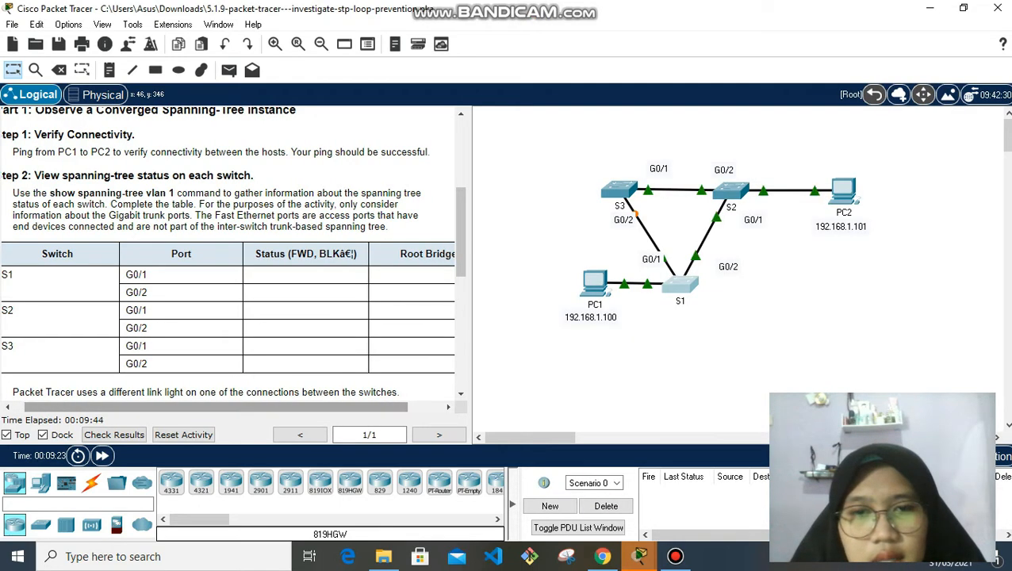
{"action": "mouse_move", "coordinate": [639, 554]}
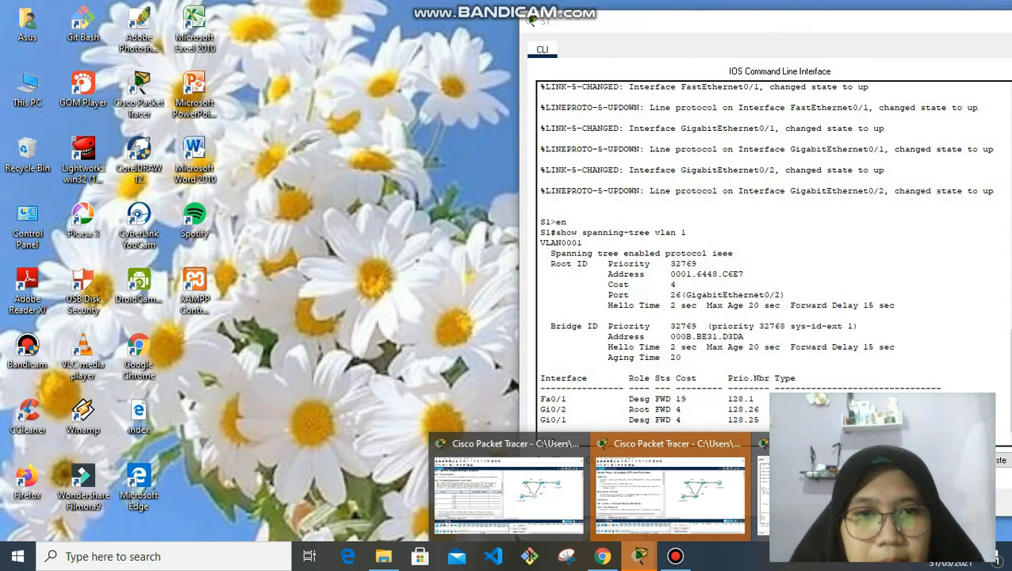
{"action": "left_click", "coordinate": [831, 494]}
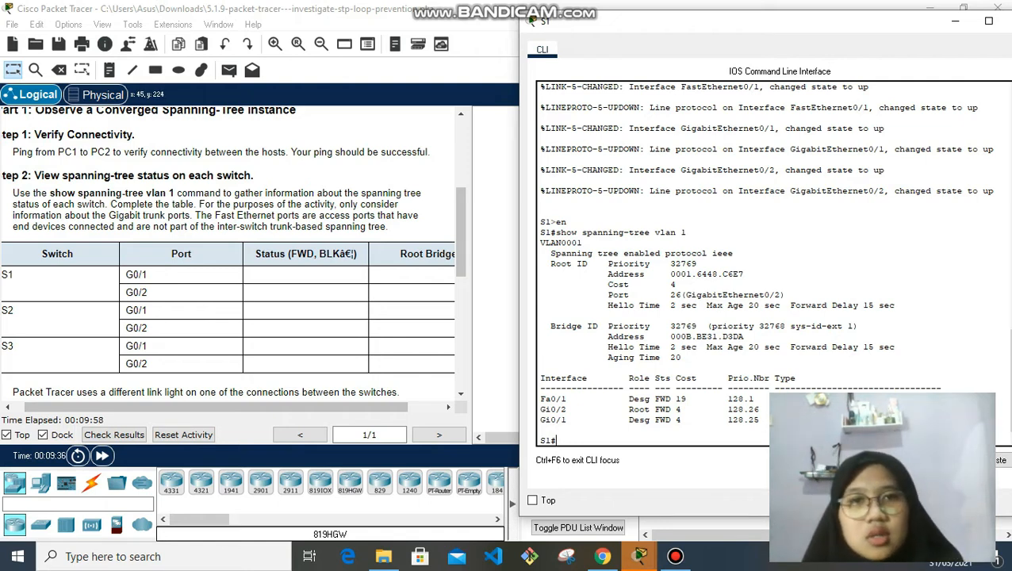
{"action": "left_click", "coordinate": [955, 21]}
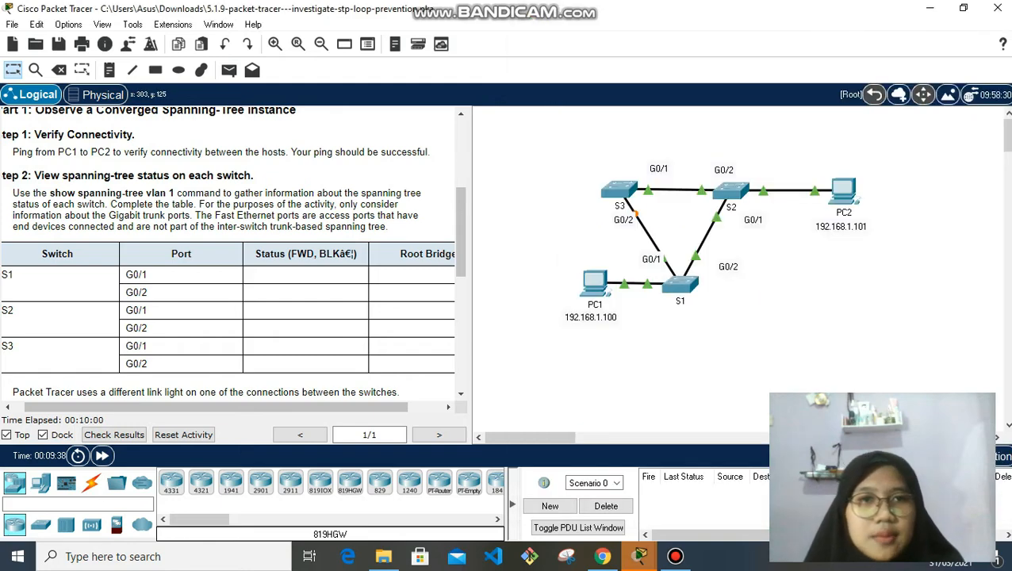
Run show spanning-tree vlan 1 on S2, confirming it is root with ports forwarding, then close it
{"action": "left_click", "coordinate": [729, 191]}
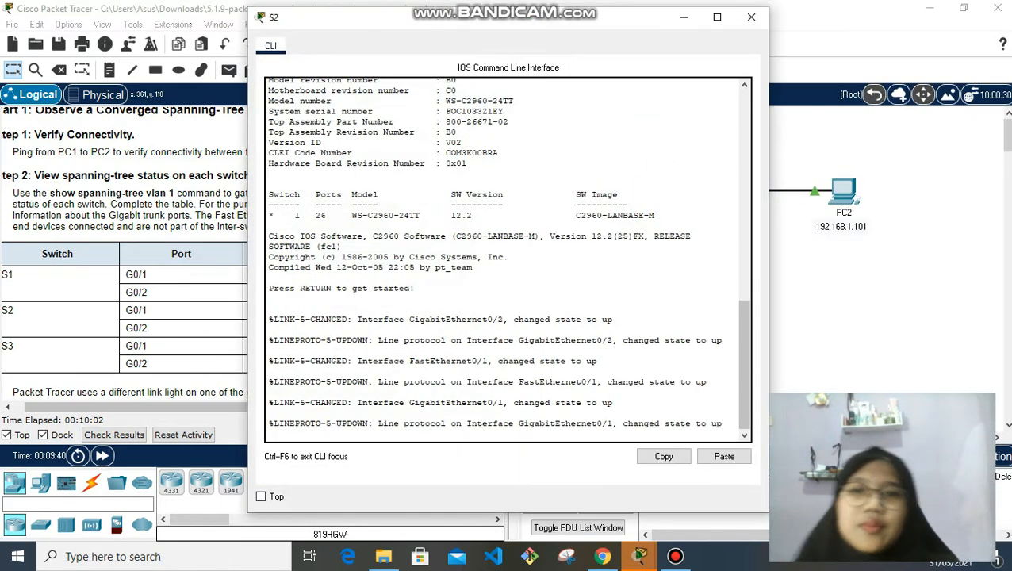
{"action": "key", "text": "Return"}
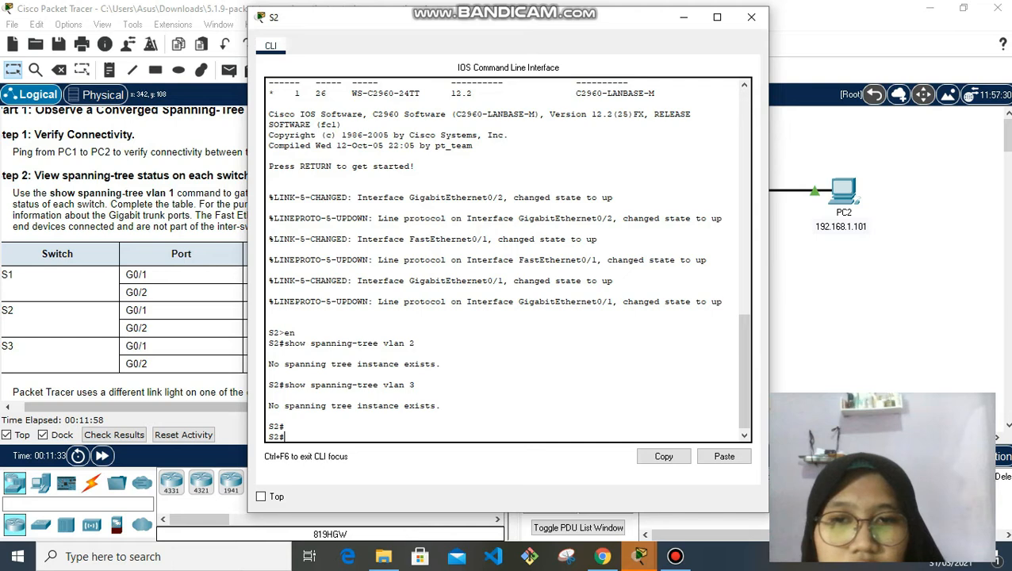
{"action": "key", "text": "Return"}
{"action": "key", "text": "Return"}
{"action": "key", "text": "Return"}
{"action": "key", "text": "Return"}
{"action": "key", "text": "Return"}
{"action": "key", "text": "Return"}
{"action": "key", "text": "Return"}
{"action": "key", "text": "Return"}
{"action": "key", "text": "Return"}
{"action": "key", "text": "Return"}
{"action": "key", "text": "Return"}
{"action": "key", "text": "Return"}
{"action": "key", "text": "Return"}
{"action": "key", "text": "Return"}
{"action": "key", "text": "Return"}
{"action": "key", "text": "Return"}
{"action": "key", "text": "Return"}
{"action": "key", "text": "Return"}
{"action": "key", "text": "Return"}
{"action": "key", "text": "Return"}
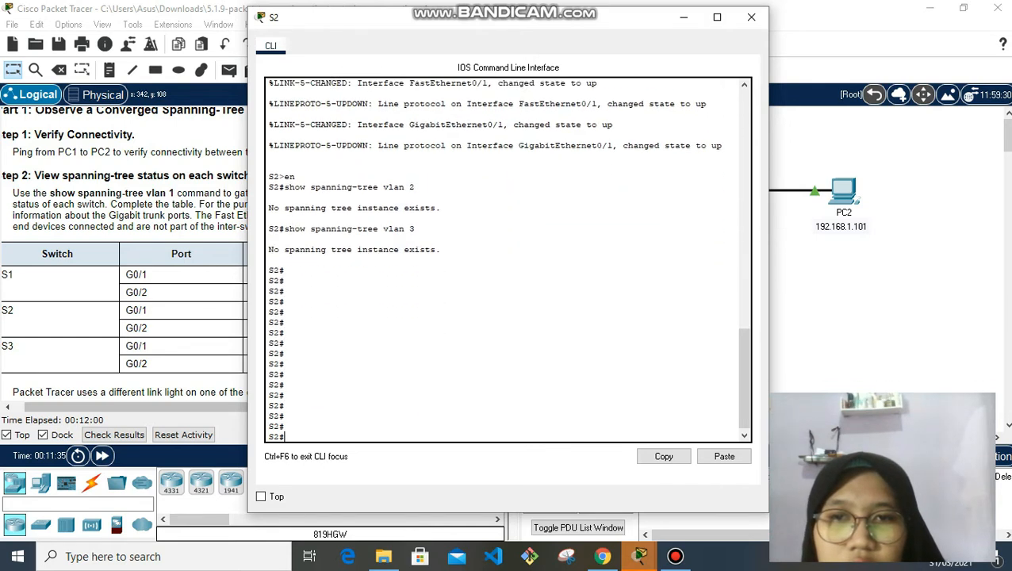
{"action": "key", "text": "Return"}
{"action": "key", "text": "Return"}
{"action": "key", "text": "Return"}
{"action": "type", "text": "show "}
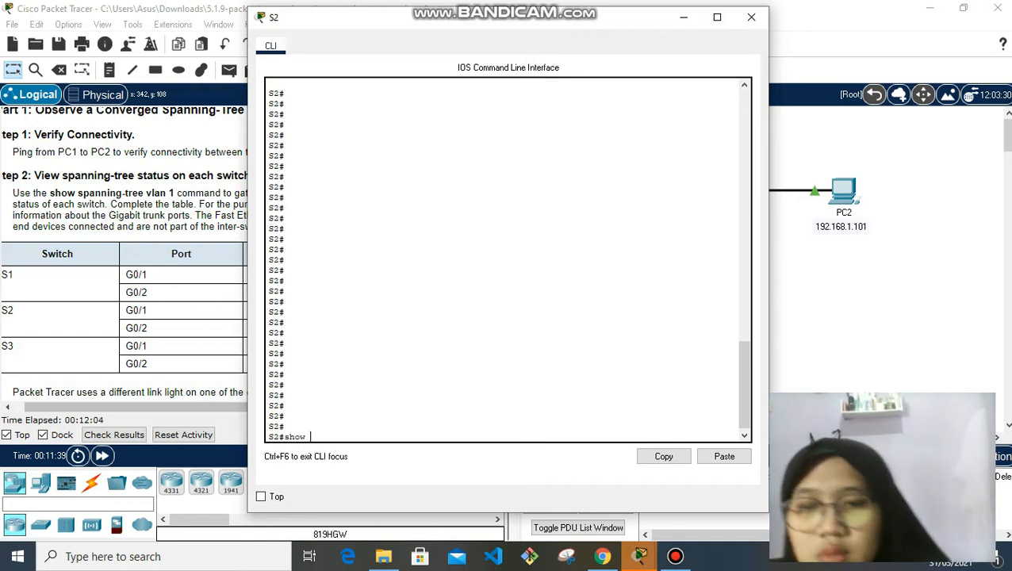
{"action": "type", "text": "spanning"}
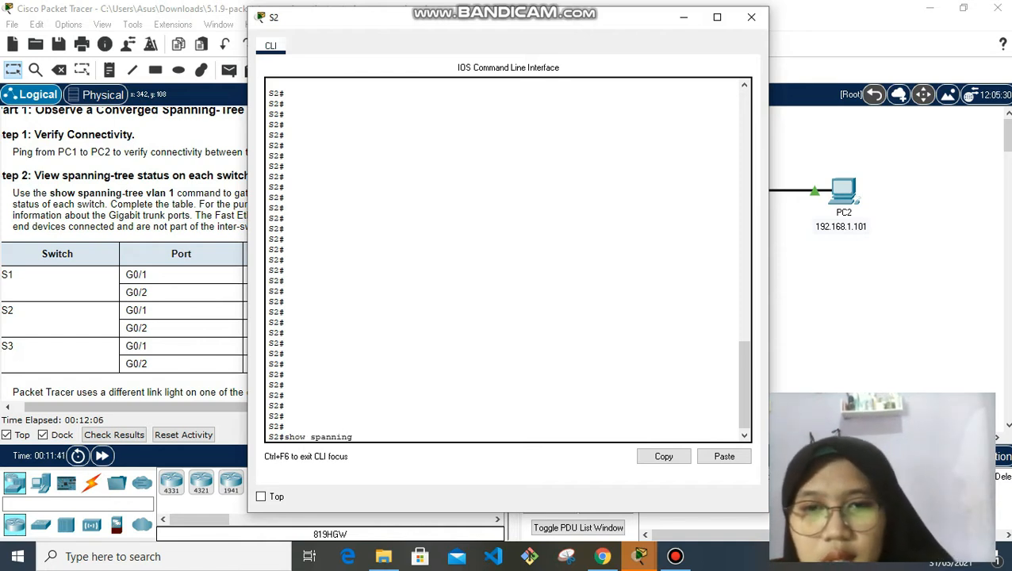
{"action": "key", "text": "BackSpace"}
{"action": "type", "text": "-t"}
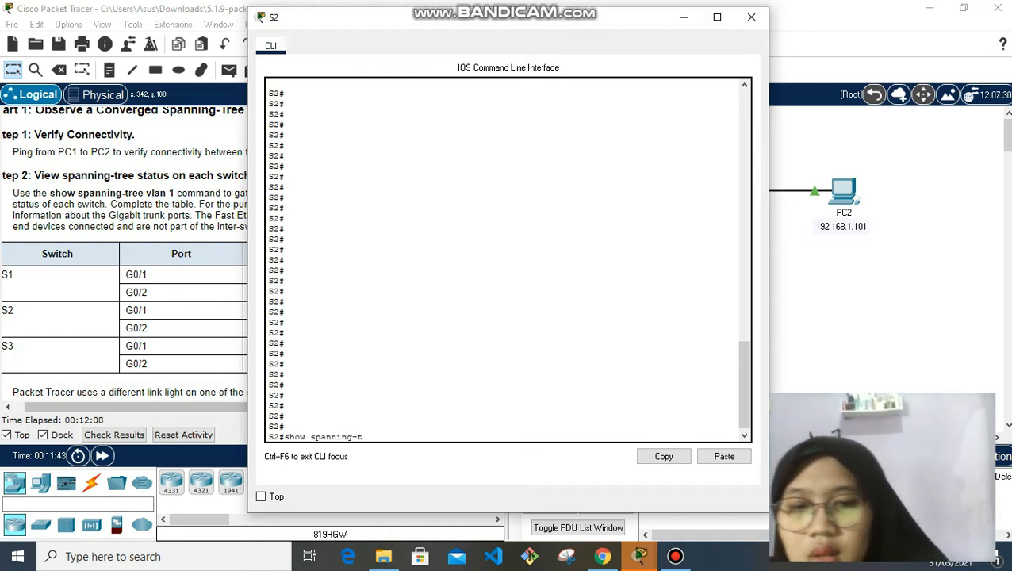
{"action": "type", "text": "ree vla"}
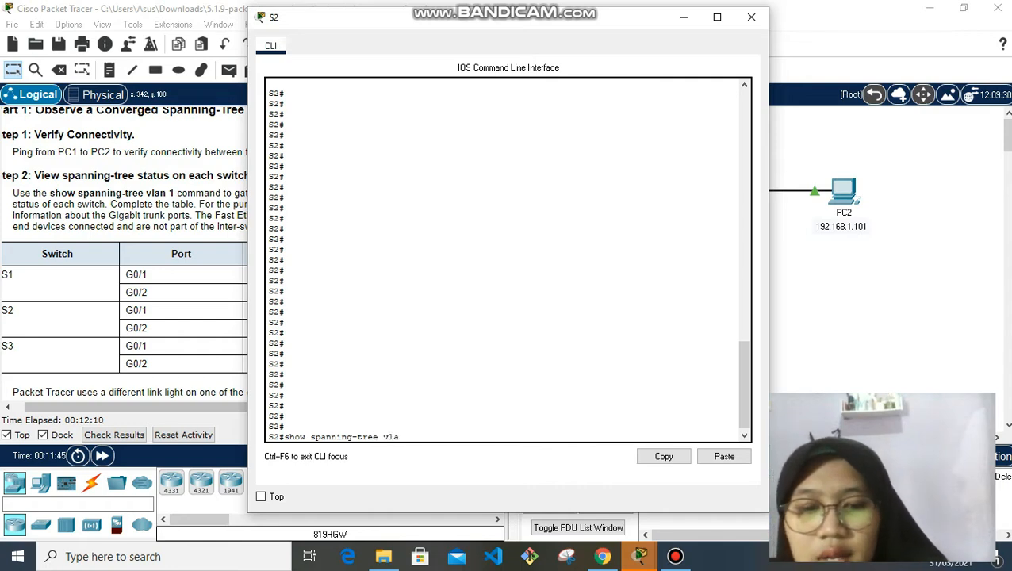
{"action": "type", "text": "n 1"}
{"action": "key", "text": "Return"}
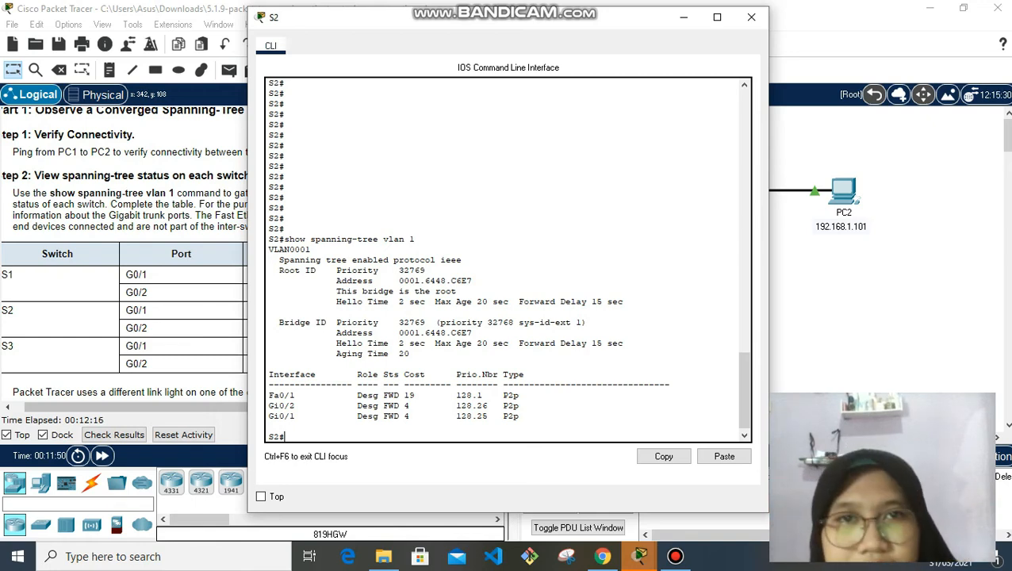
{"action": "left_click_drag", "start_coordinate": [513, 21], "coordinate": [747, 33]}
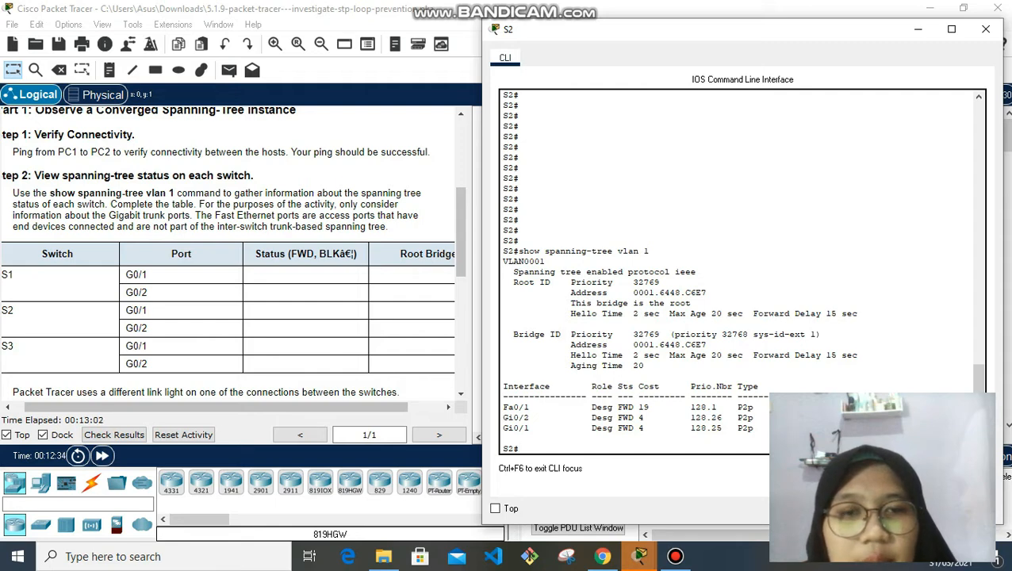
{"action": "left_click", "coordinate": [985, 29]}
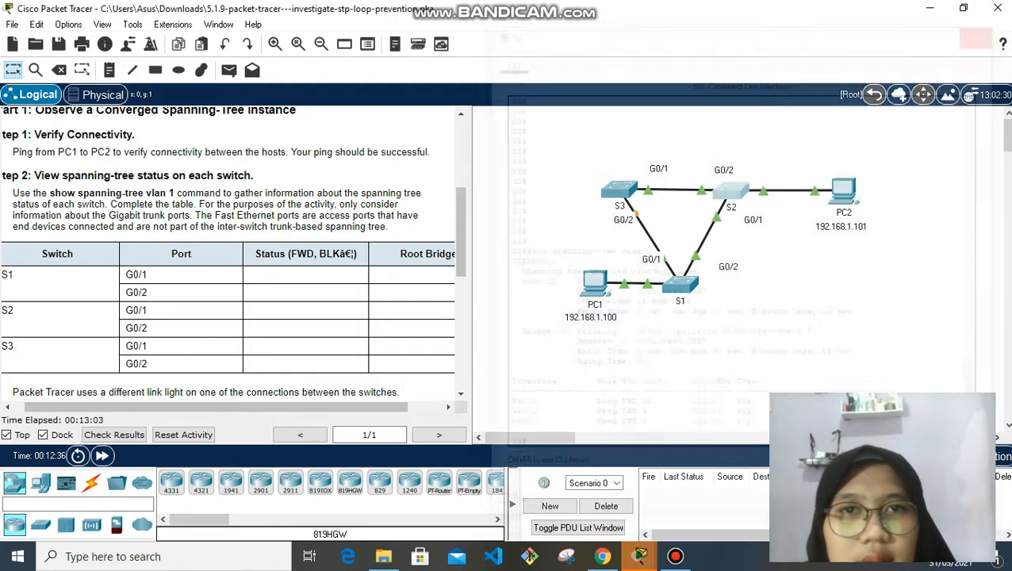
Read S3's spanning-tree output (G0/1 root, G0/2 blocking) and close its console
{"action": "left_click", "coordinate": [621, 188]}
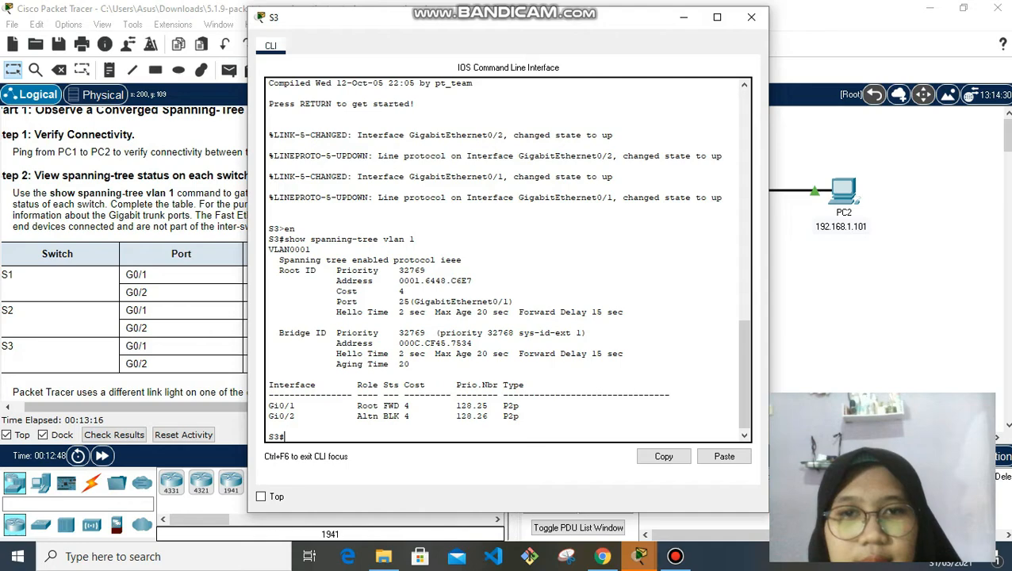
{"action": "left_click_drag", "start_coordinate": [499, 17], "coordinate": [749, 20]}
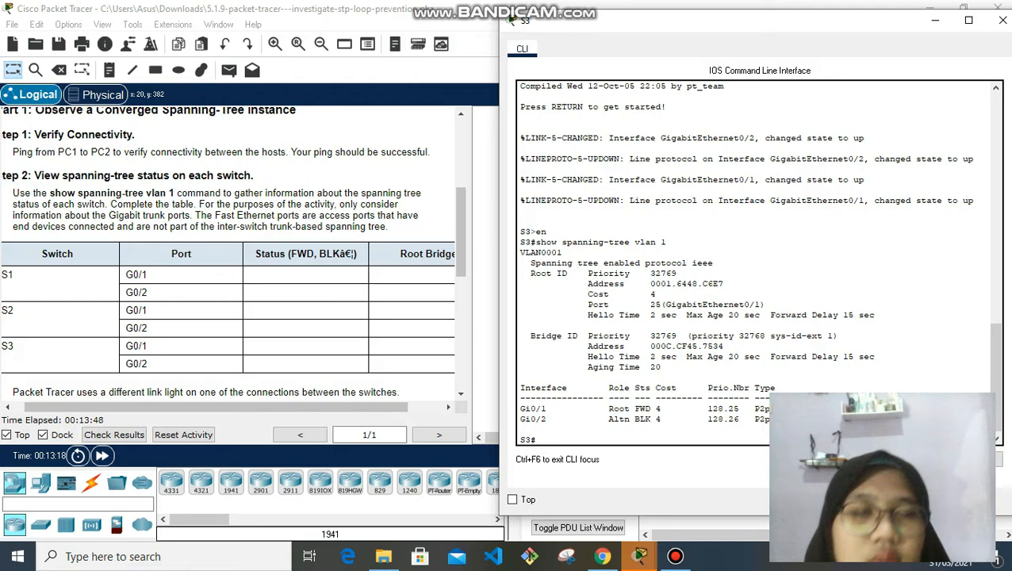
{"action": "left_click", "coordinate": [1002, 20]}
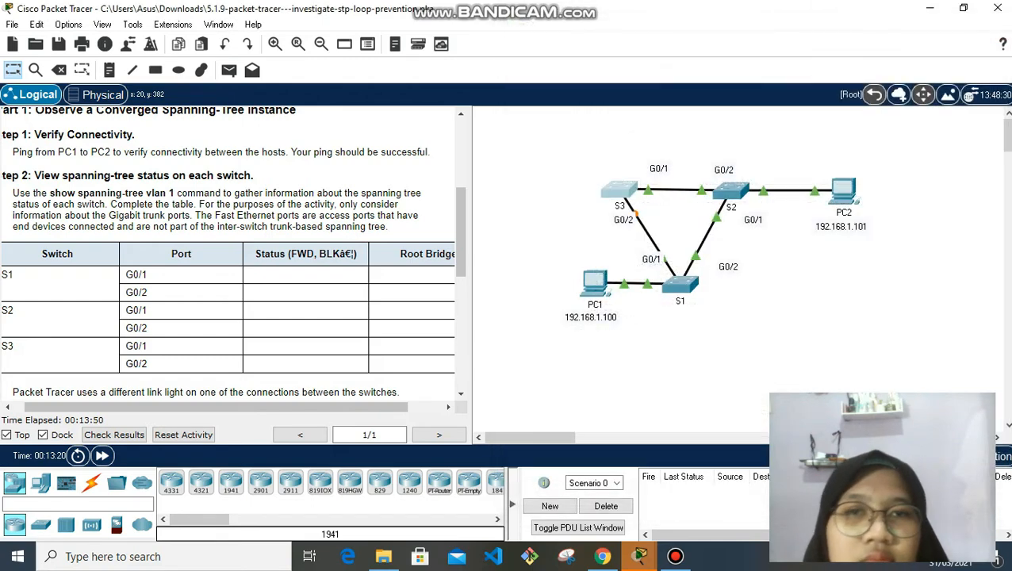
Scroll the instructions to Part 2 Step 1 on removing the S1–S2 link
{"action": "scroll", "coordinate": [233, 253], "scroll_direction": "down", "scroll_amount": 2}
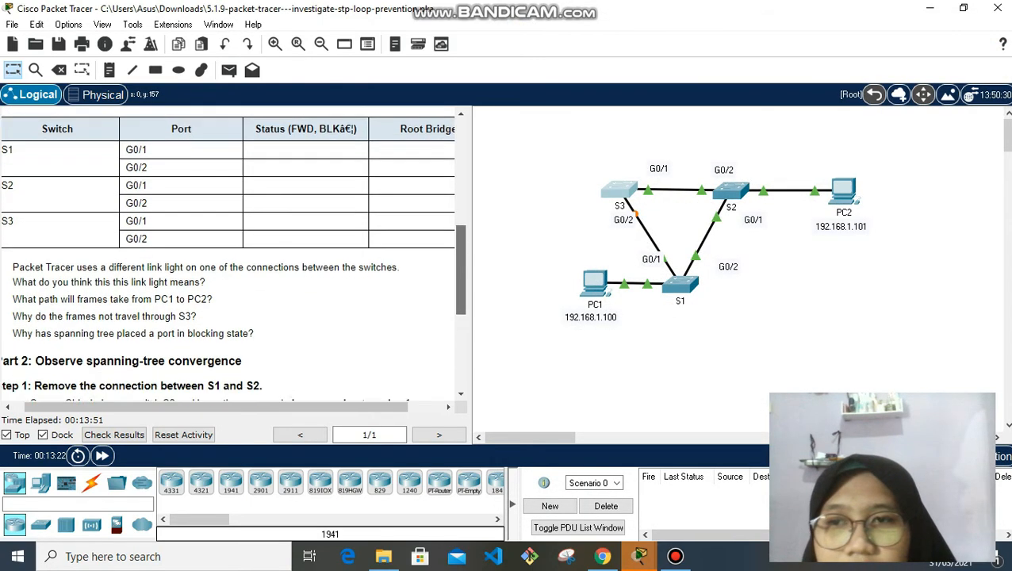
{"action": "scroll", "coordinate": [233, 253], "scroll_direction": "up", "scroll_amount": 1}
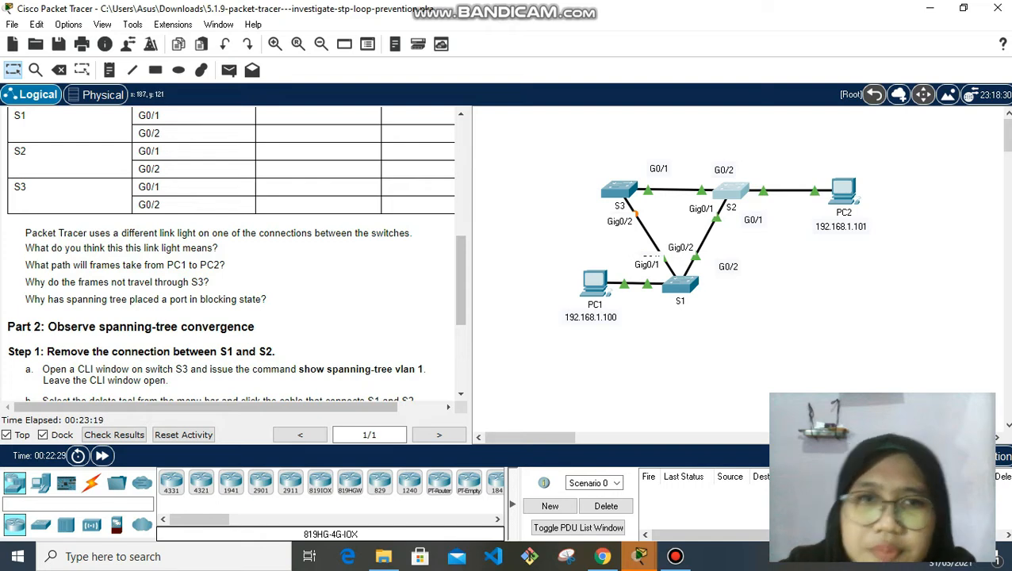
Inspect S3's port info and scroll the instructions down to Part 2 Step 2
{"action": "mouse_move", "coordinate": [619, 193]}
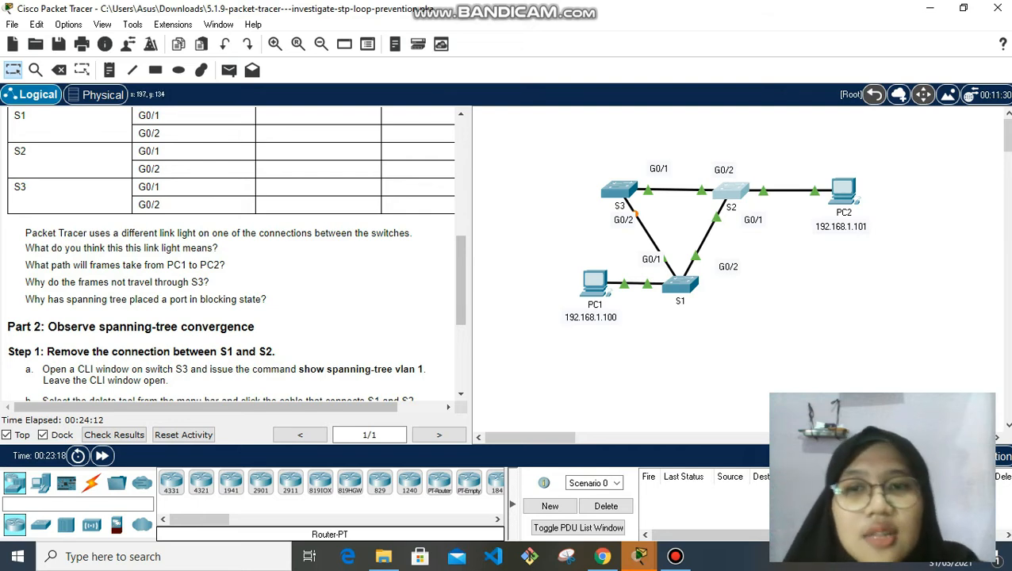
{"action": "mouse_move", "coordinate": [620, 191]}
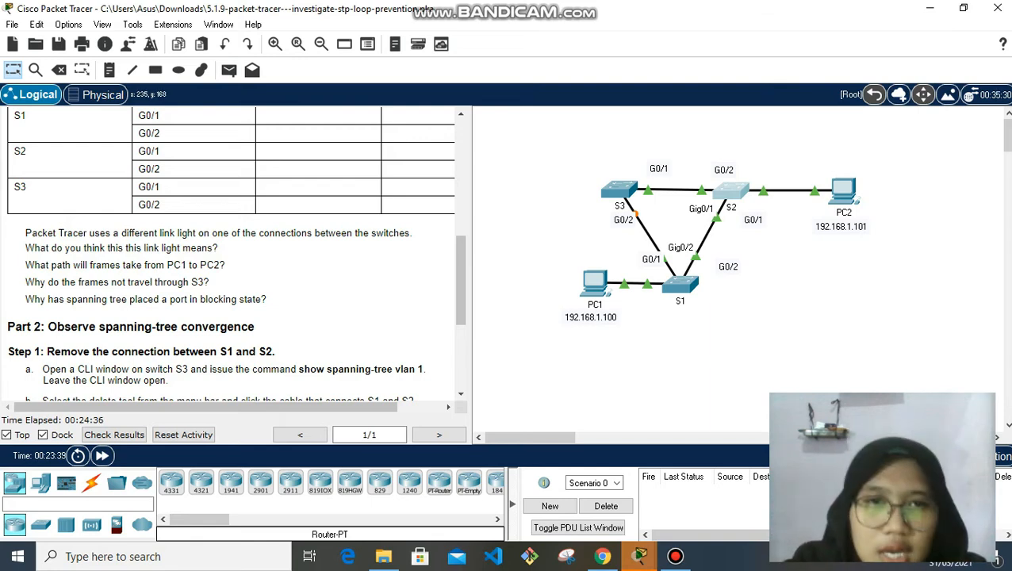
{"action": "scroll", "coordinate": [235, 253], "scroll_direction": "down", "scroll_amount": 5}
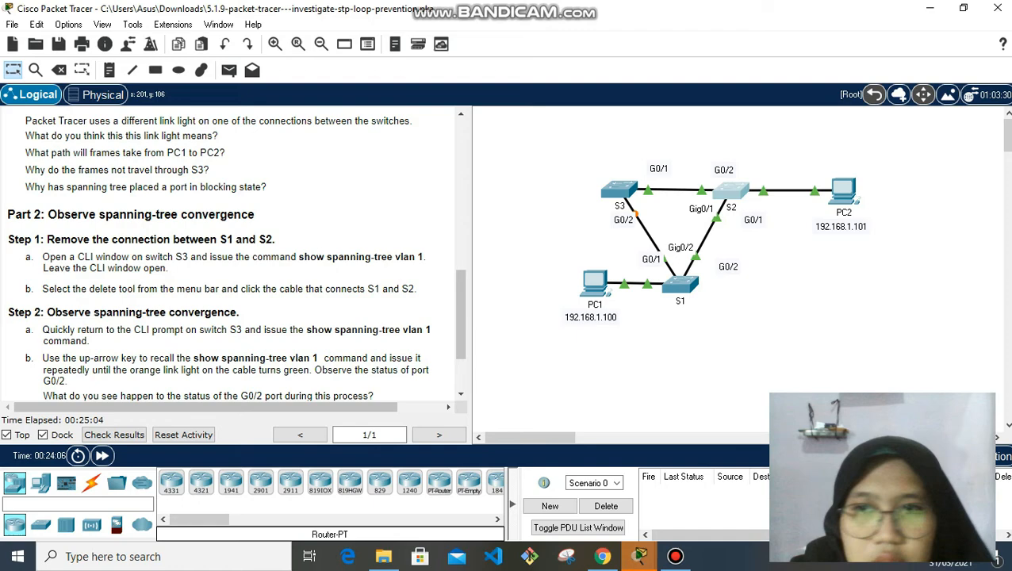
Run show spanning-tree vlan 1 on S3 to see G0/2 alternate blocking
{"action": "left_click", "coordinate": [619, 190]}
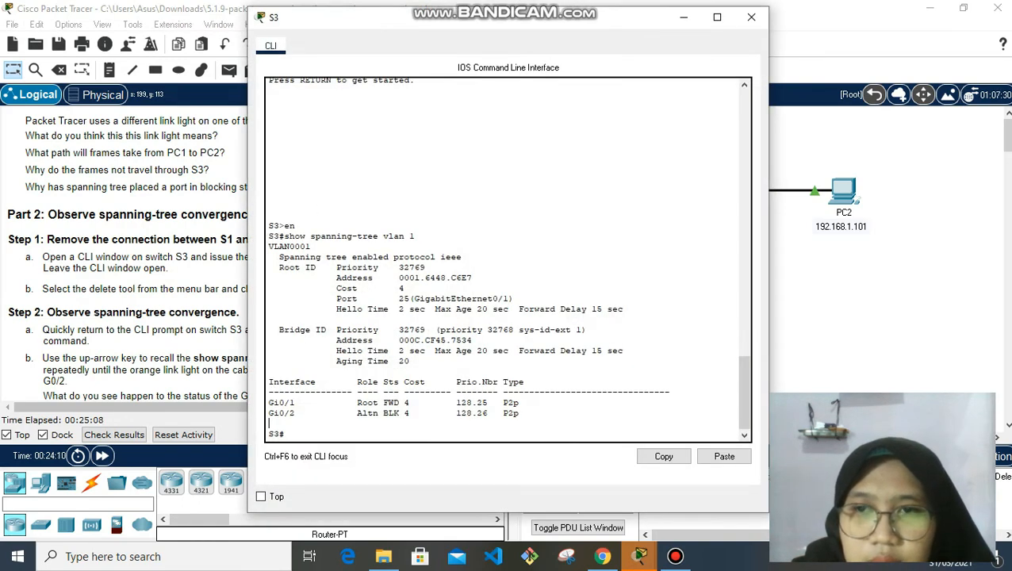
{"action": "key", "text": "Return"}
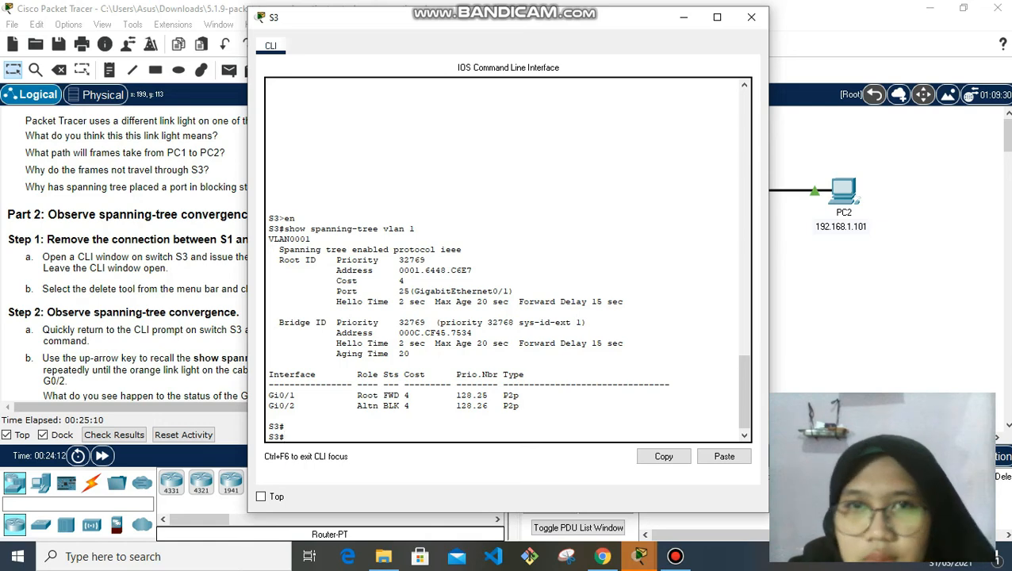
{"action": "left_click_drag", "start_coordinate": [563, 25], "coordinate": [795, 29]}
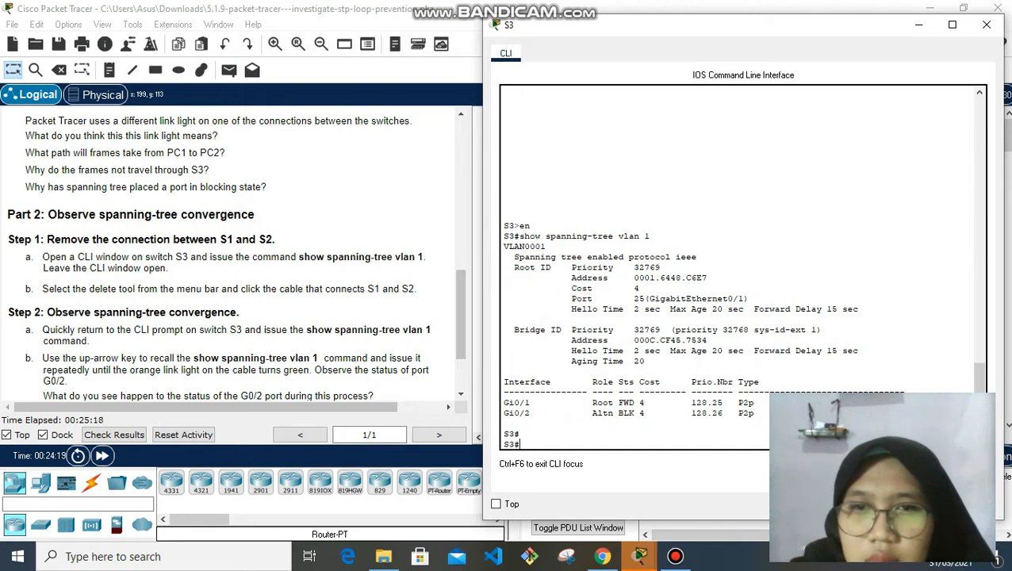
{"action": "type", "text": "sh"}
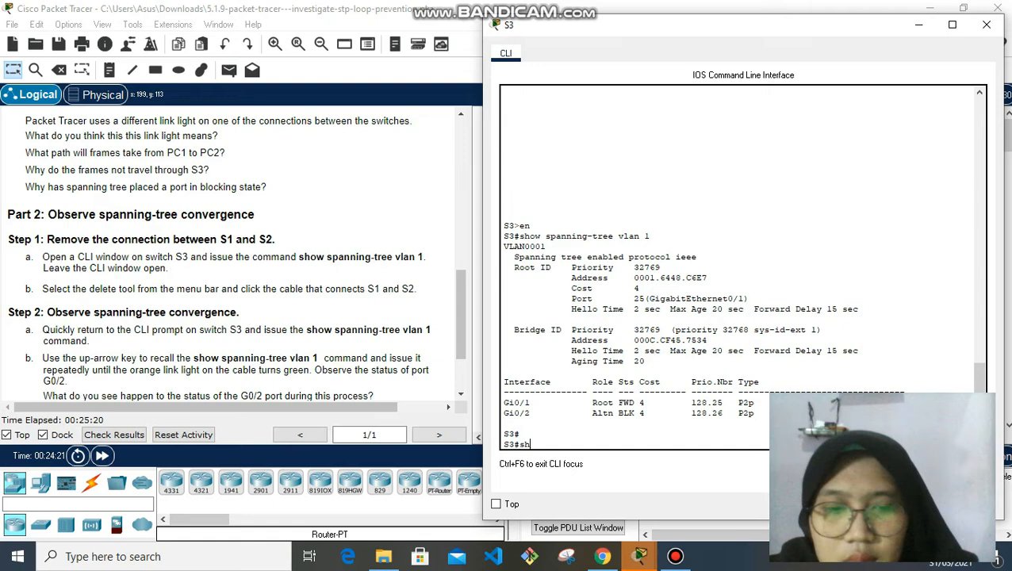
{"action": "type", "text": "ow "}
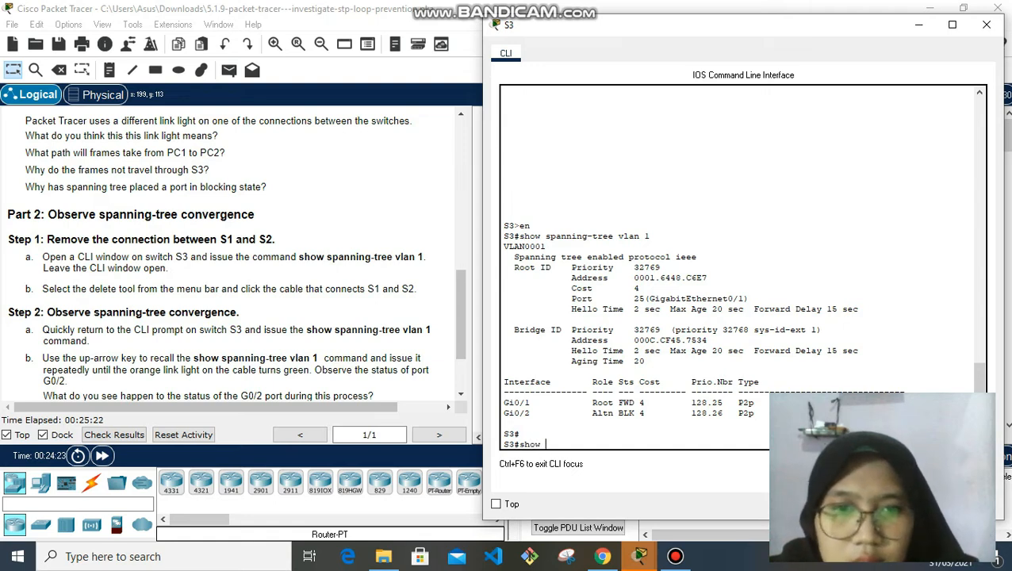
{"action": "type", "text": "spanning"}
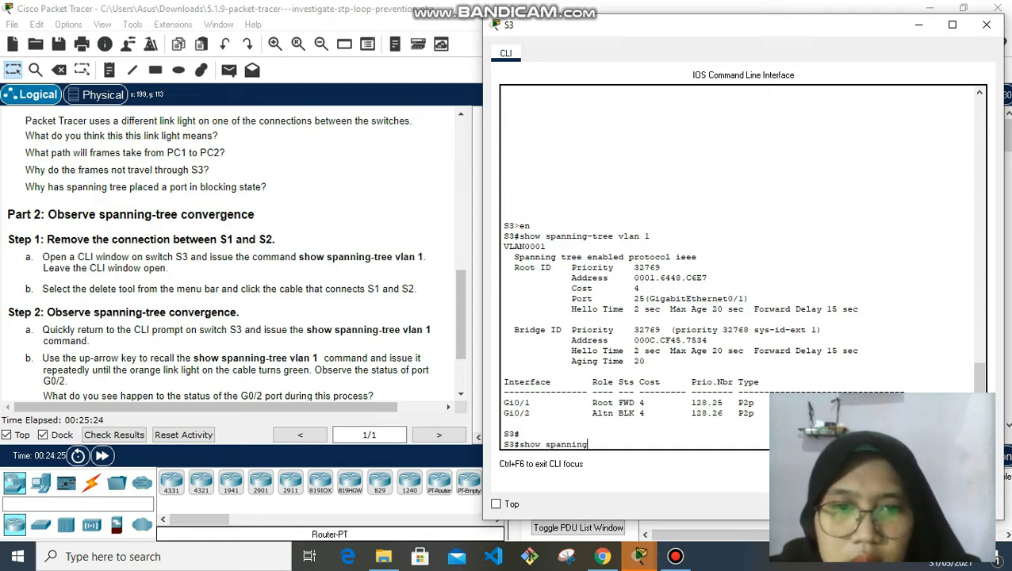
{"action": "type", "text": "-tree"}
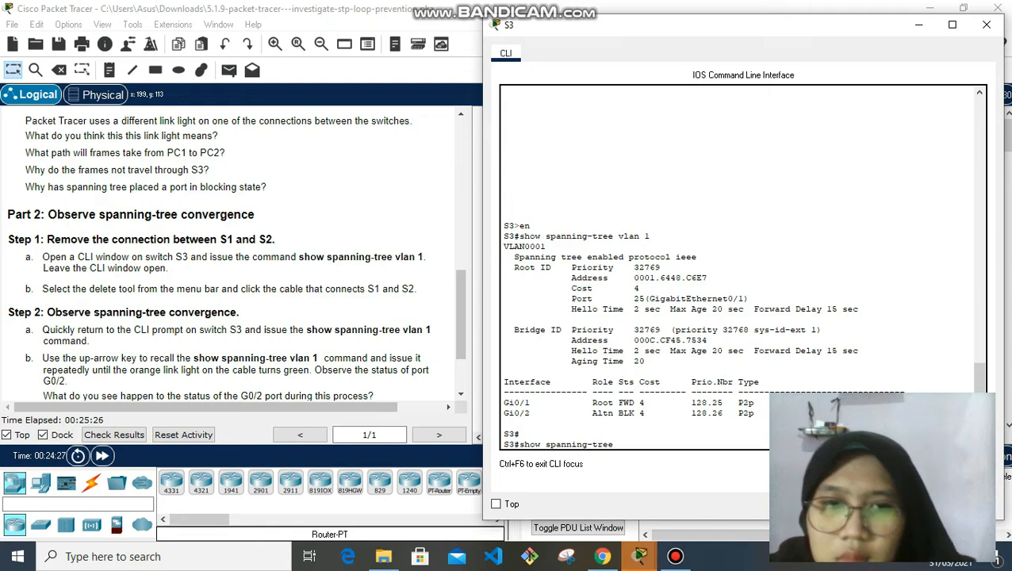
{"action": "type", "text": " vlan 1"}
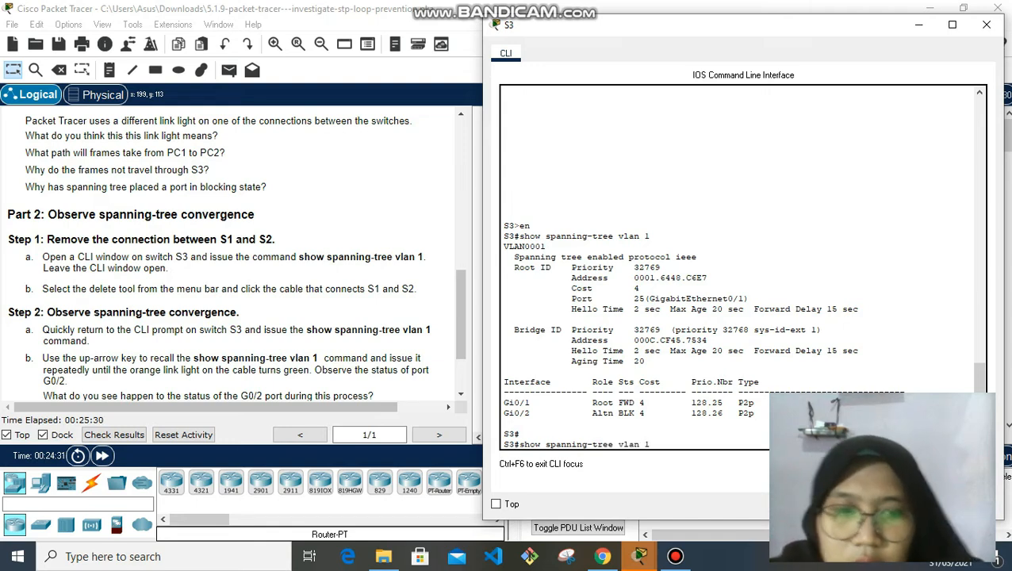
{"action": "key", "text": "Return"}
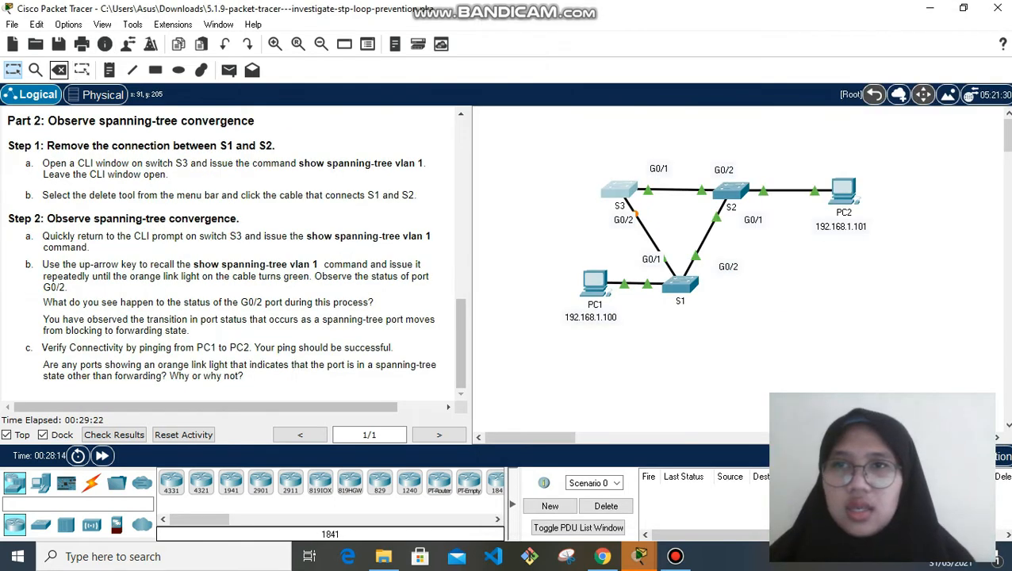
Delete the S1–S2 cable with the Delete tool, keeping S3 in place
{"action": "left_click", "coordinate": [59, 71]}
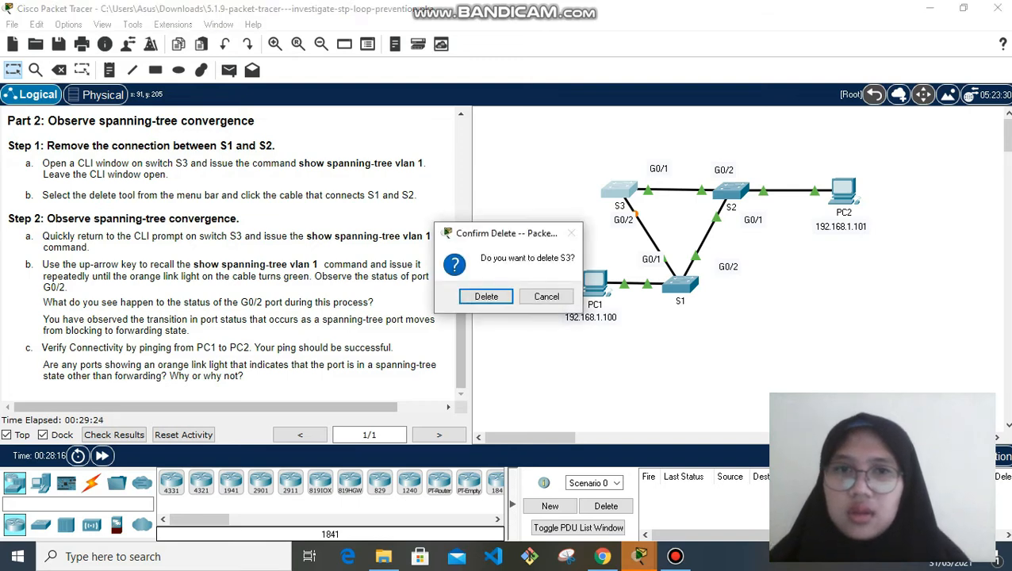
{"action": "left_click", "coordinate": [547, 296]}
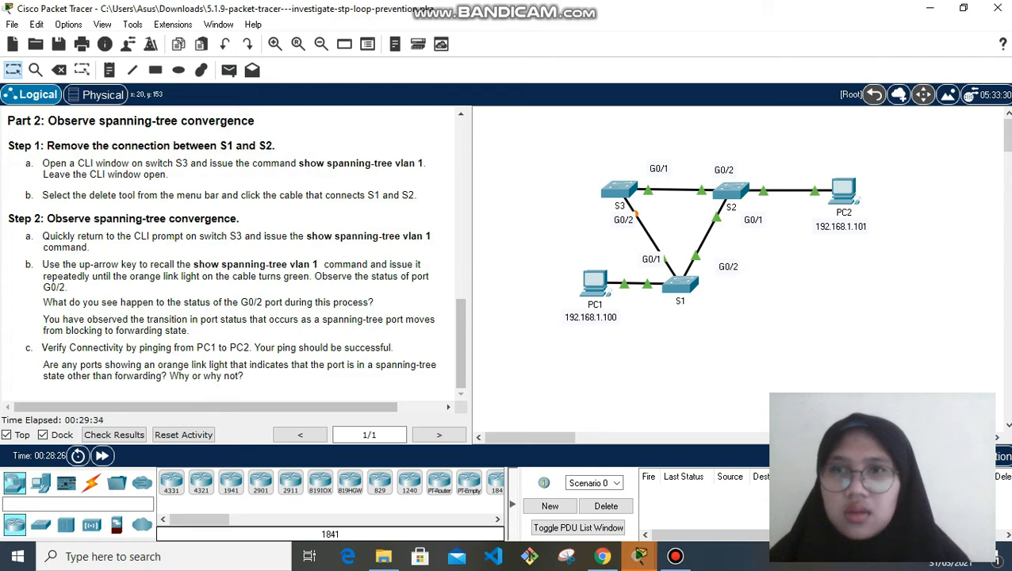
{"action": "left_click", "coordinate": [59, 70]}
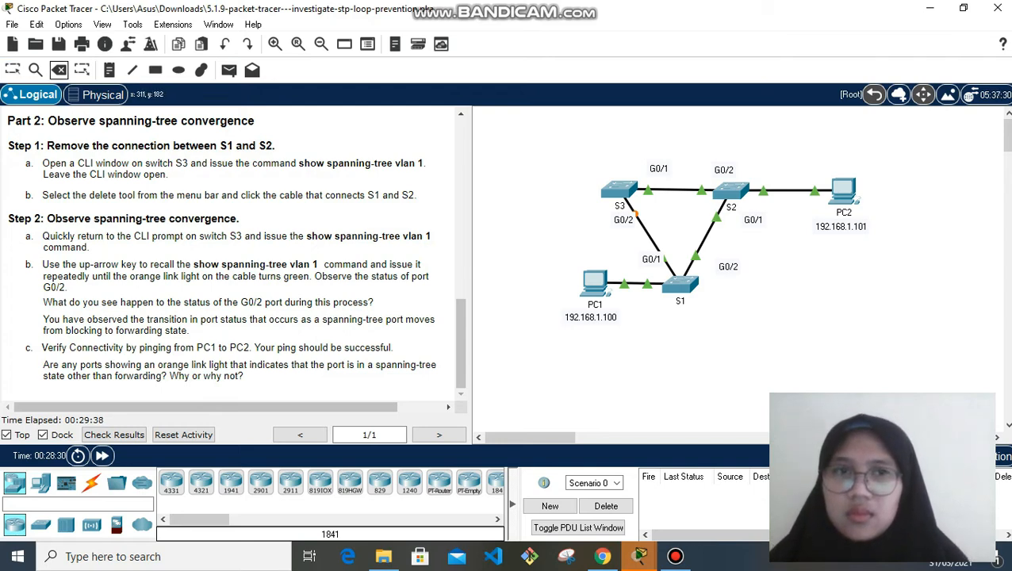
{"action": "left_click", "coordinate": [706, 239]}
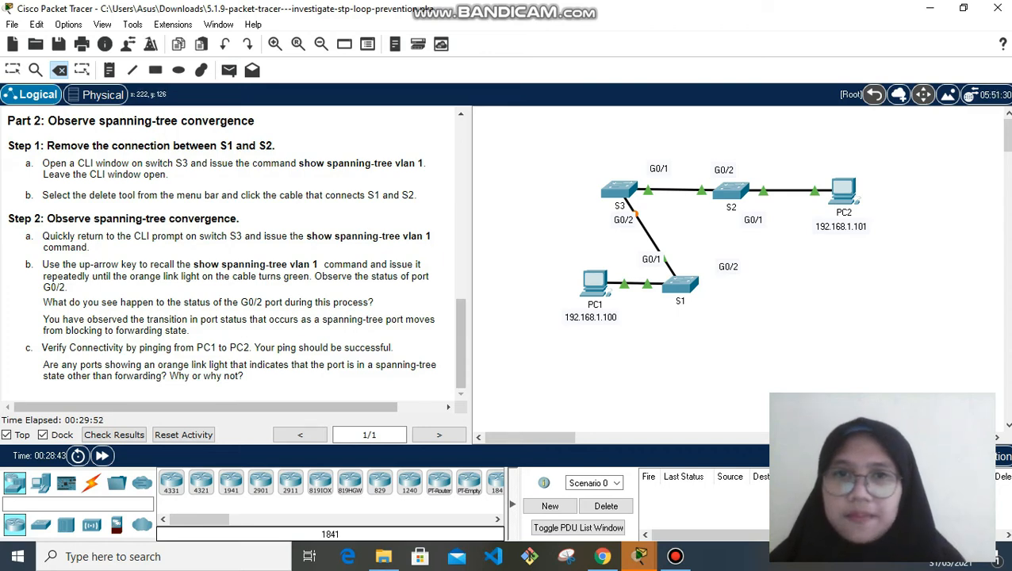
{"action": "left_click", "coordinate": [36, 70]}
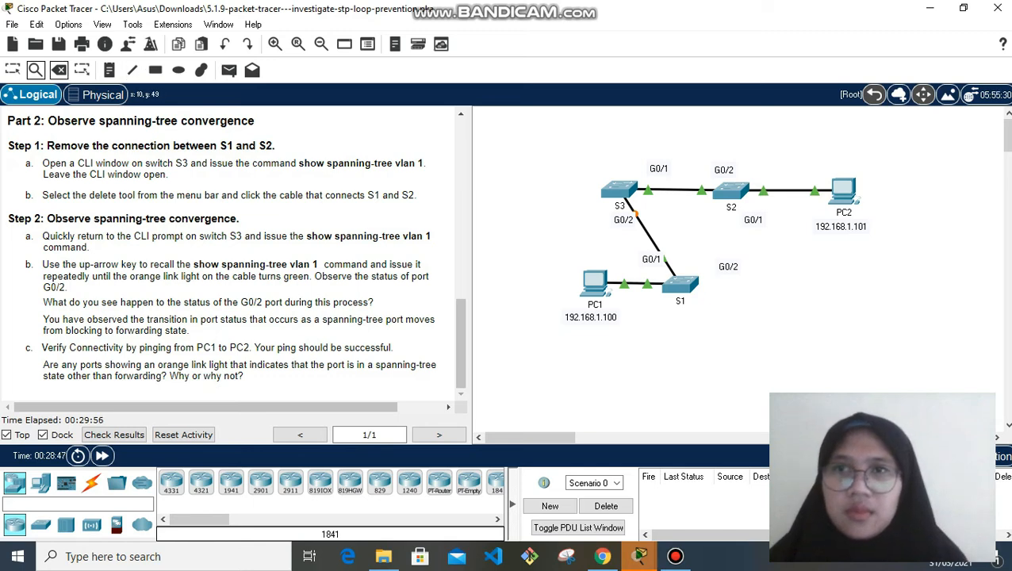
{"action": "left_click", "coordinate": [13, 70]}
Run show spanning-tree vlan 1 on S3 twice to track G0/2's state after the cable removal
{"action": "left_click", "coordinate": [622, 191]}
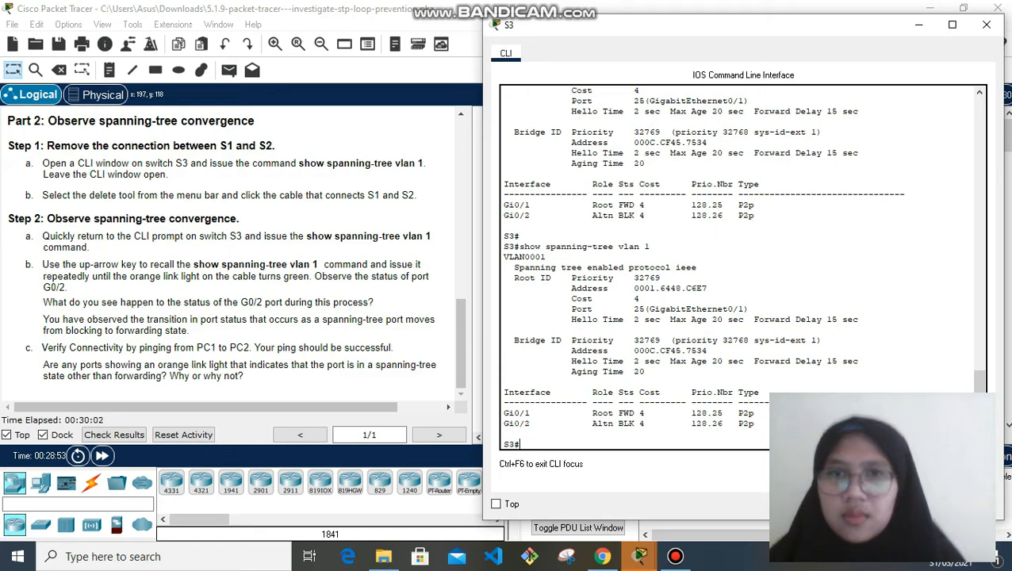
{"action": "key", "text": "Return"}
{"action": "type", "text": "show"}
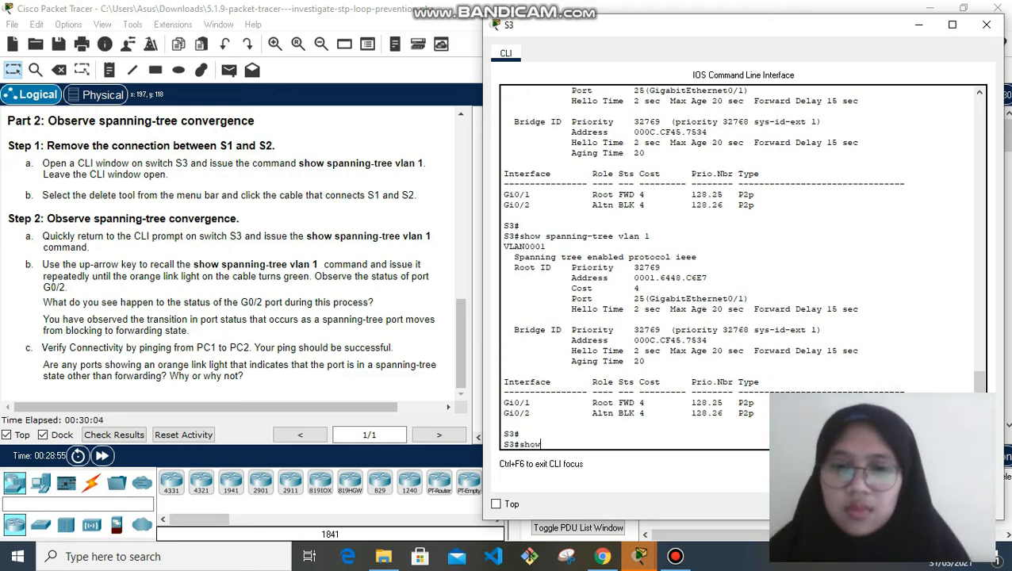
{"action": "type", "text": " spannin"}
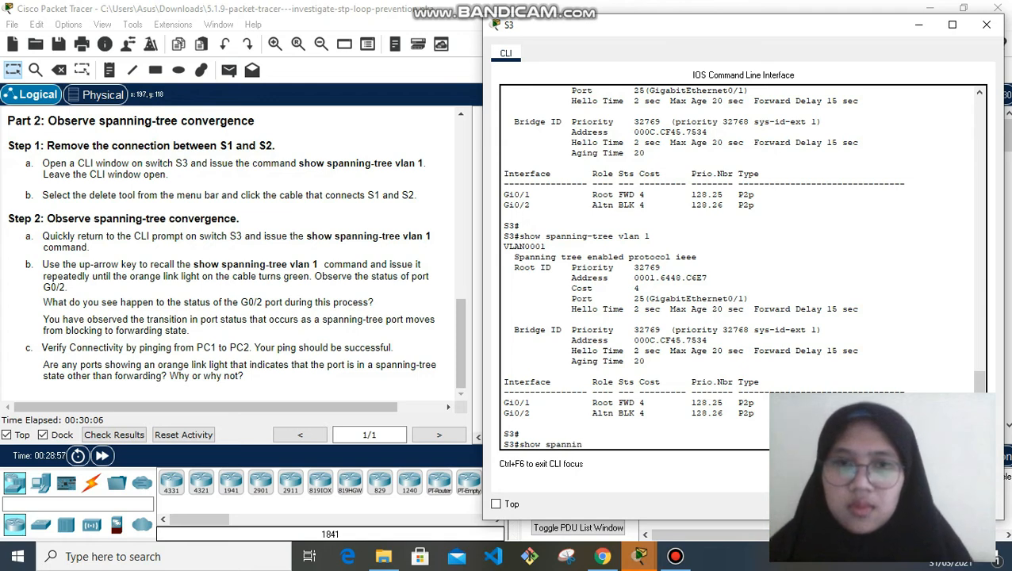
{"action": "type", "text": "g-tre"}
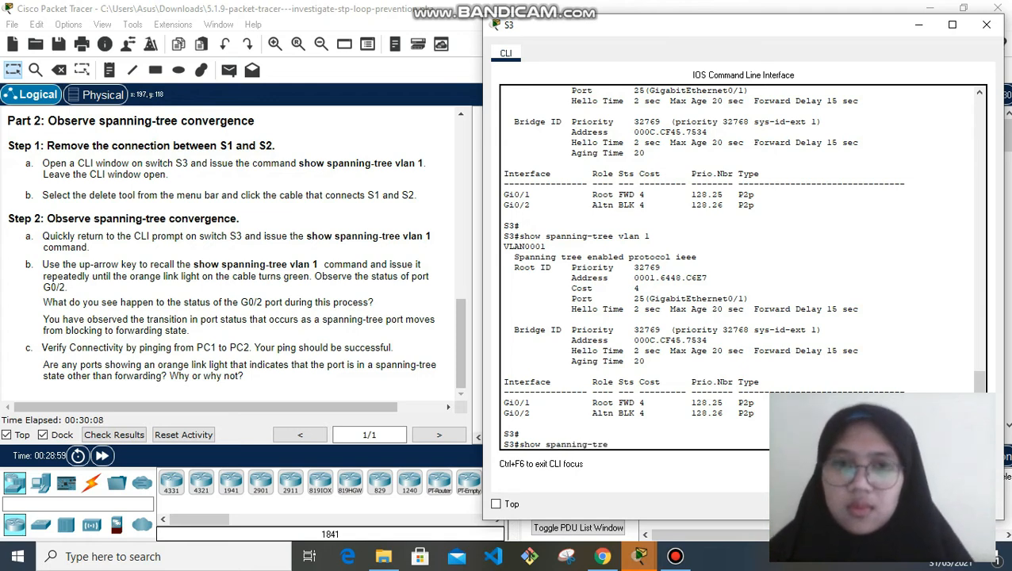
{"action": "type", "text": "e v"}
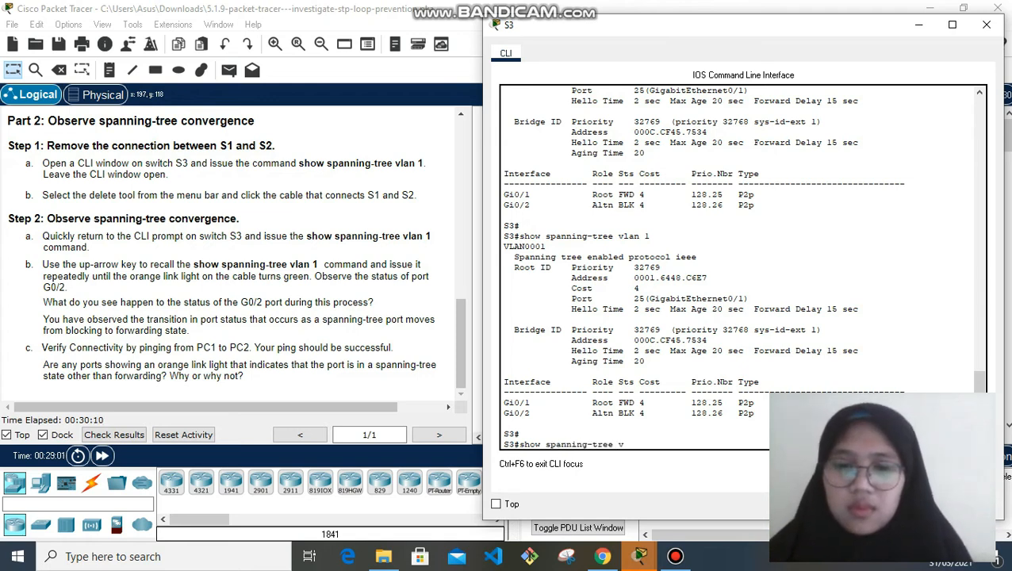
{"action": "type", "text": "lan 1"}
{"action": "key", "text": "Return"}
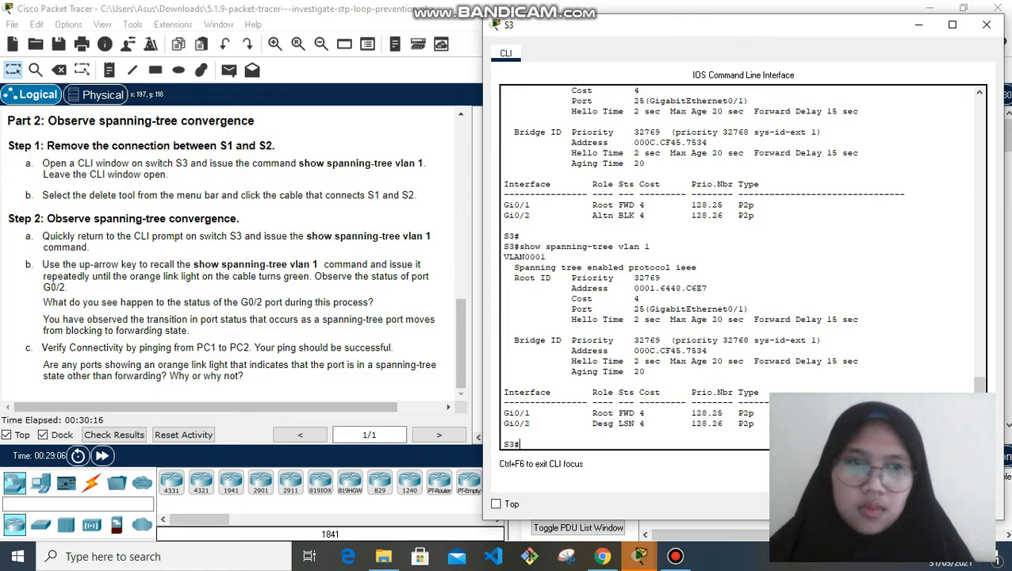
{"action": "left_click_drag", "start_coordinate": [980, 367], "coordinate": [979, 408]}
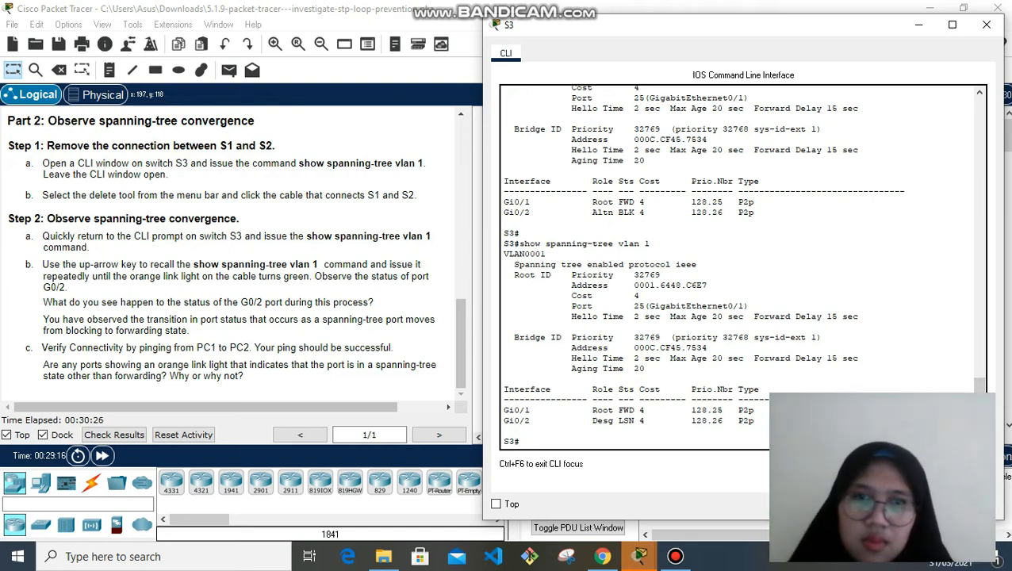
{"action": "key", "text": "Up"}
{"action": "key", "text": "Return"}
{"action": "left_click_drag", "start_coordinate": [979, 410], "coordinate": [979, 406]}
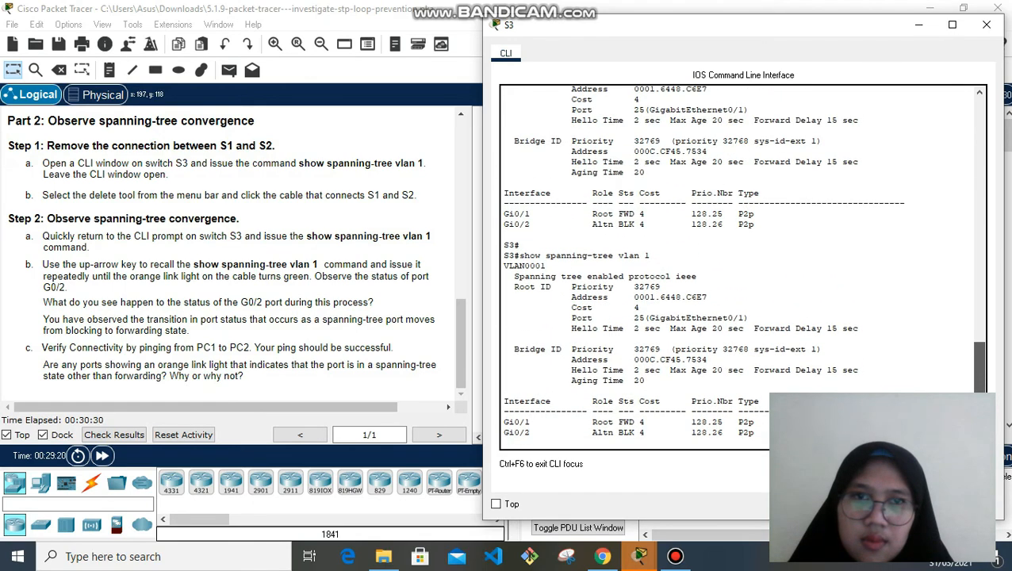
{"action": "scroll", "coordinate": [743, 266], "scroll_direction": "up", "scroll_amount": 3}
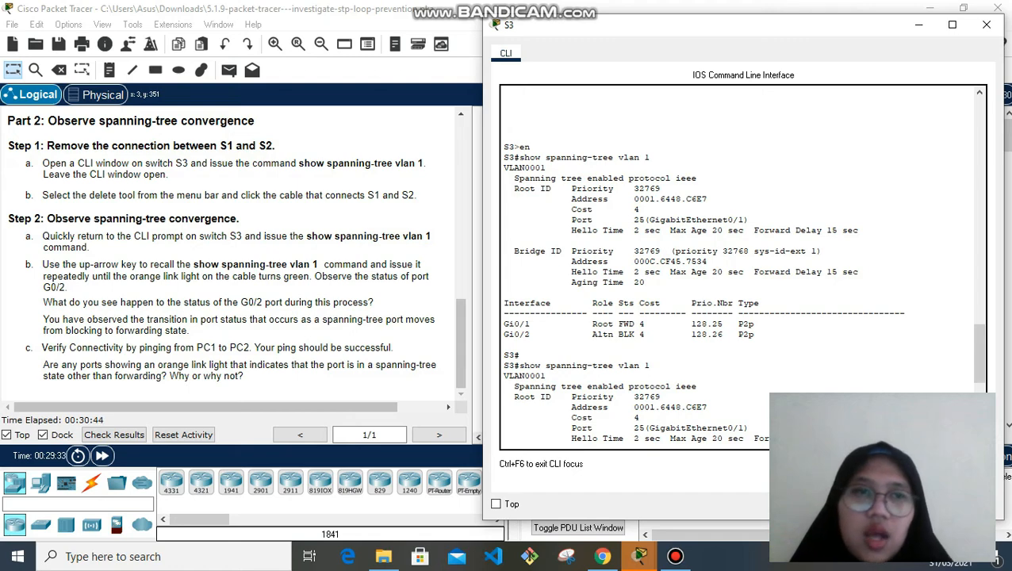
Re-run 'show spanning-tree vlan 1' on S3 as G0/2 converges, then view the topology's green link
{"action": "left_click_drag", "start_coordinate": [979, 353], "coordinate": [980, 372]}
{"action": "key", "text": "Up"}
{"action": "key", "text": "Return"}
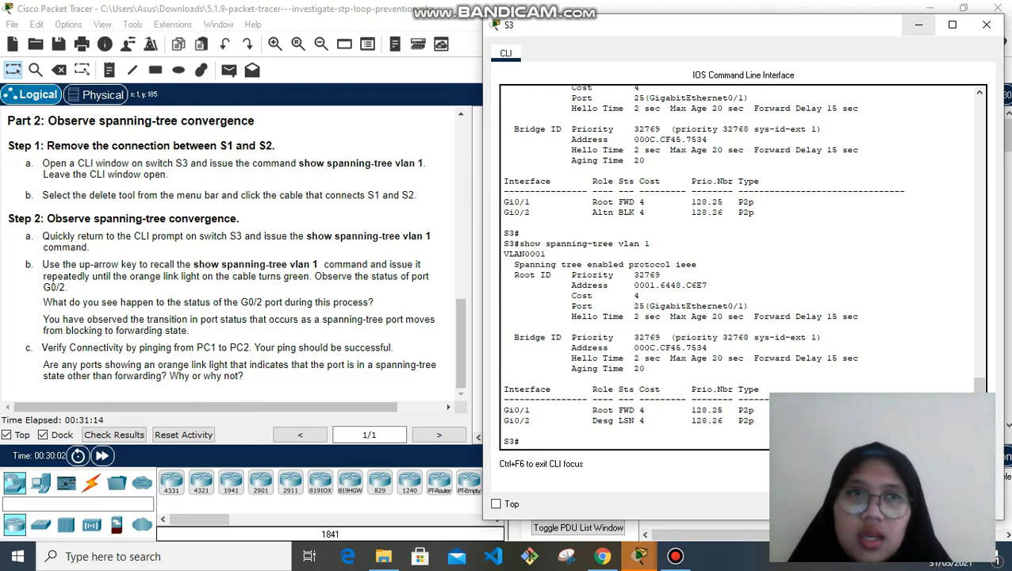
{"action": "left_click", "coordinate": [918, 25]}
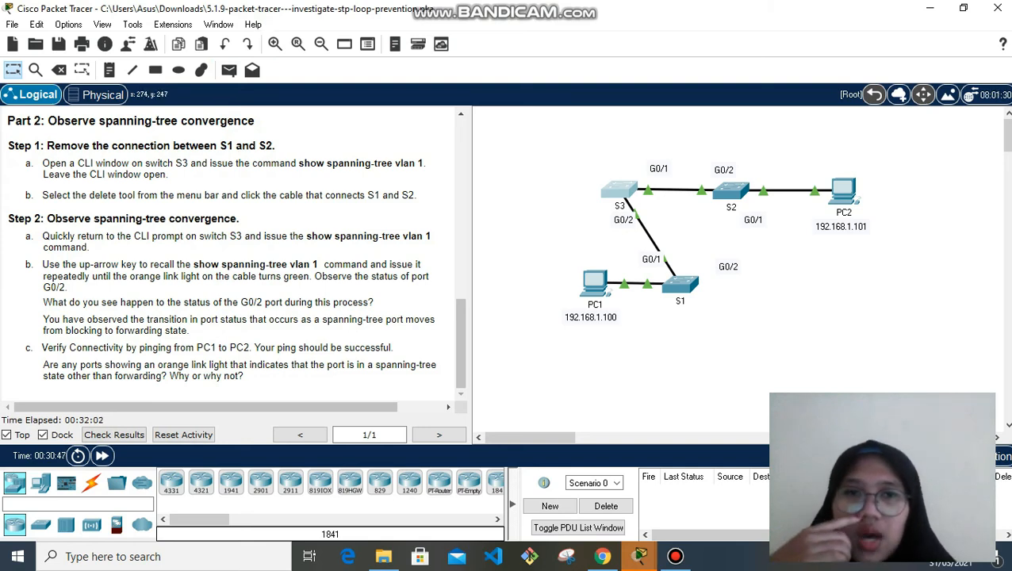
Ping 192.168.1.101 from PC1's command prompt, getting 4 of 4 replies
{"action": "left_click", "coordinate": [594, 286]}
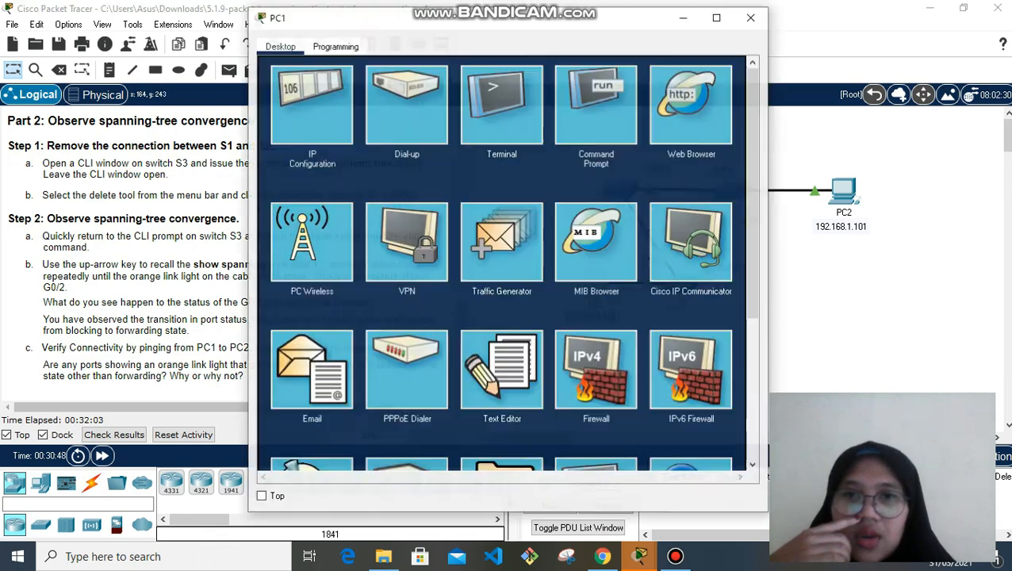
{"action": "left_click", "coordinate": [597, 104]}
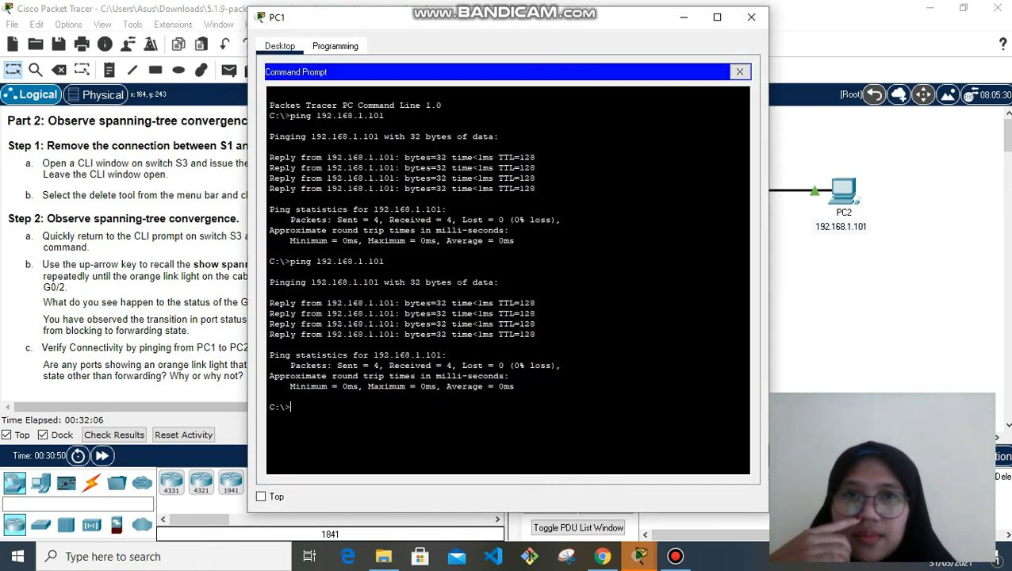
{"action": "type", "text": "ping"}
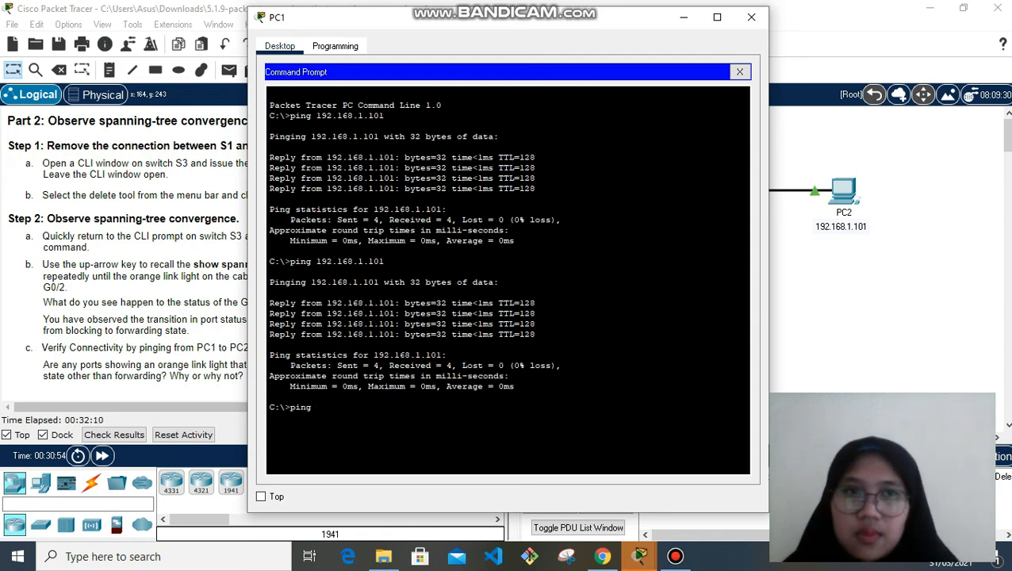
{"action": "type", "text": " 192."}
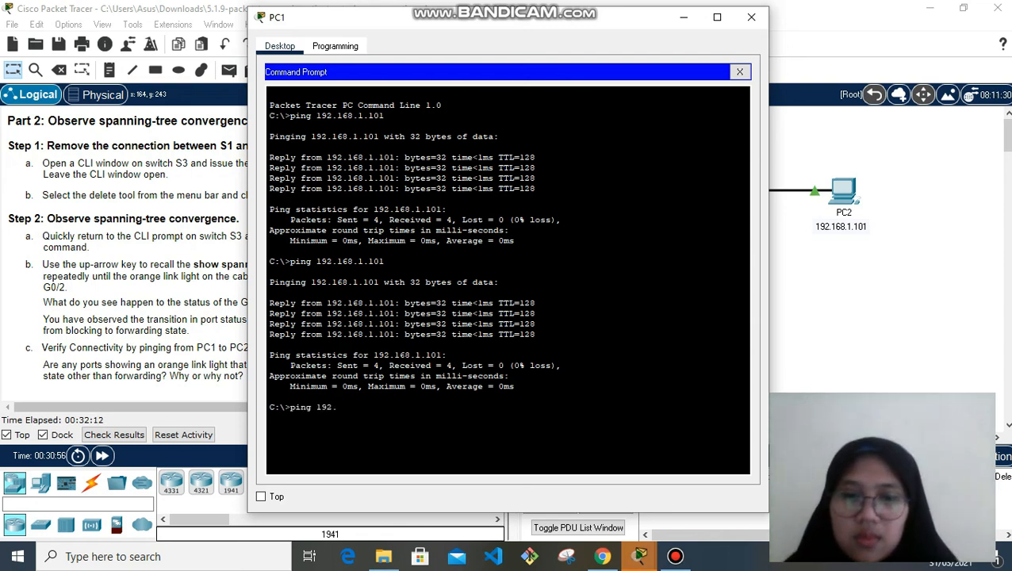
{"action": "type", "text": "168."}
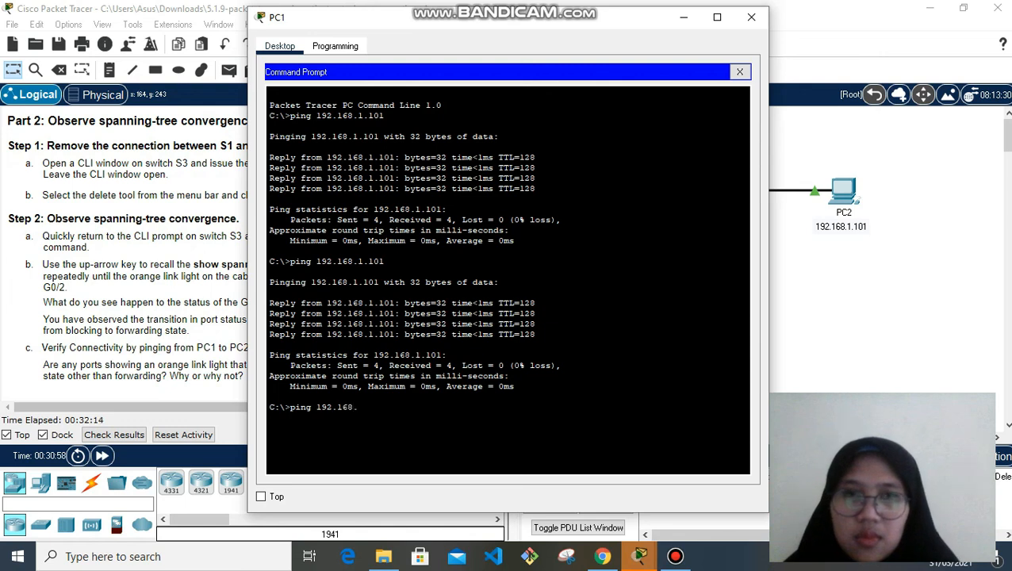
{"action": "type", "text": "1.10"}
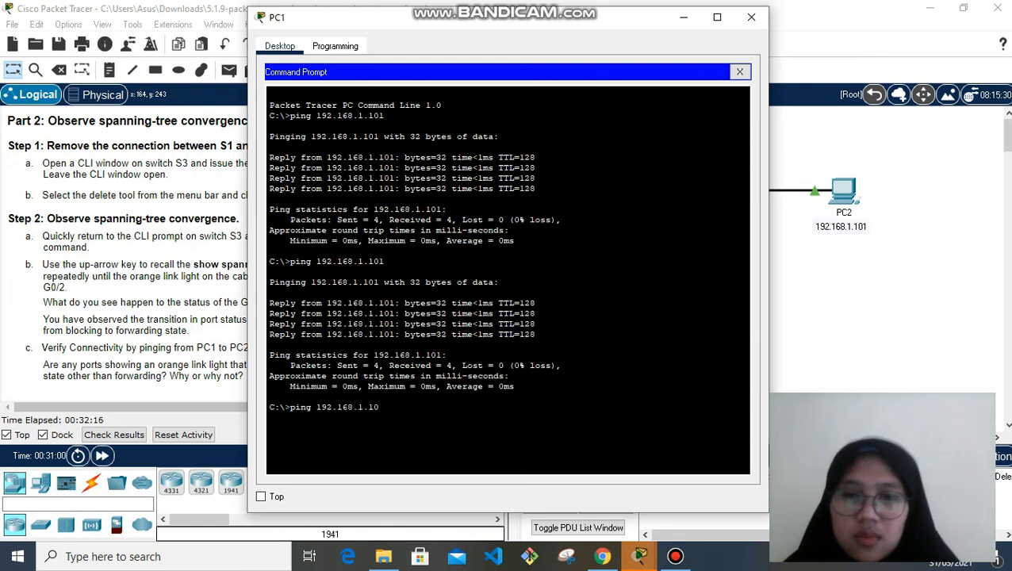
{"action": "type", "text": "1"}
{"action": "key", "text": "Return"}
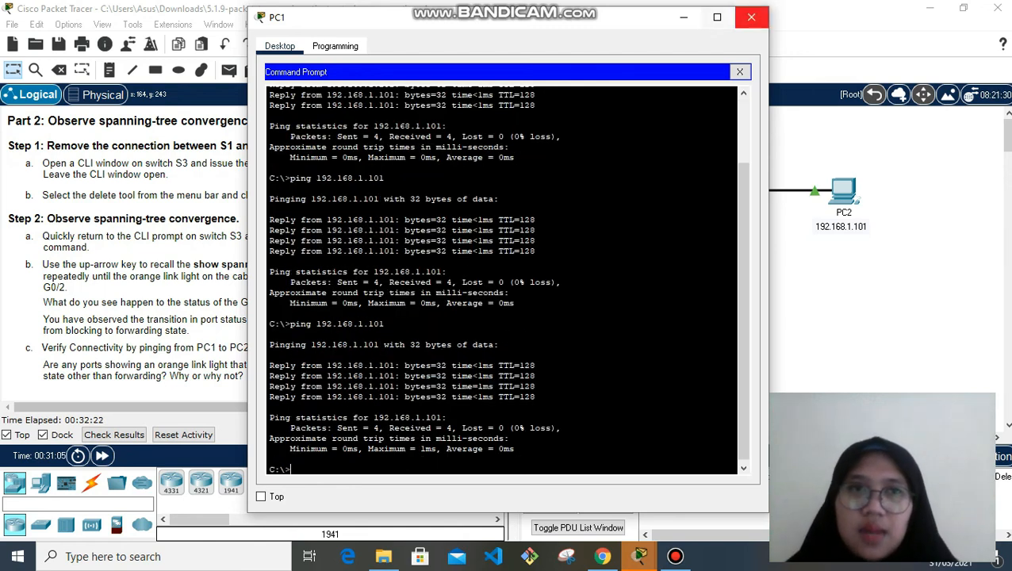
{"action": "left_click", "coordinate": [751, 17]}
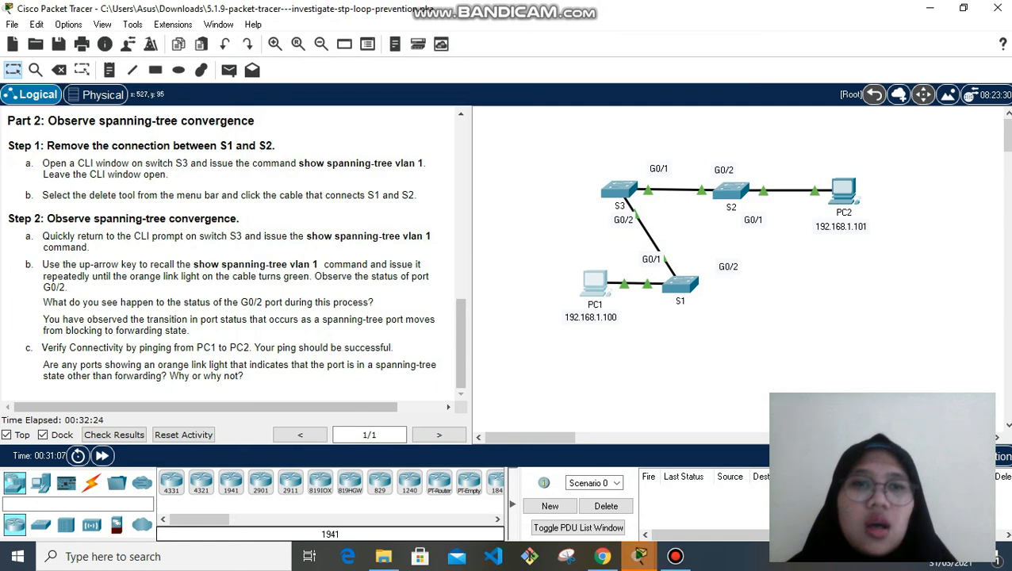